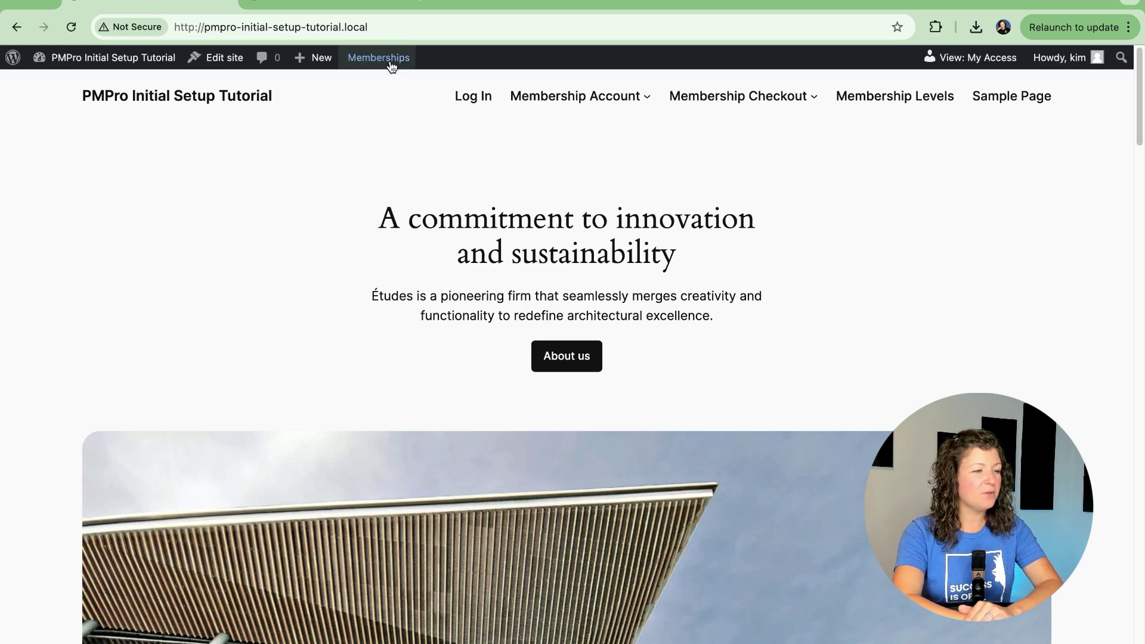
Step: Go to the Memberships settings from the front-end admin bar
{"action": "mouse_move", "coordinate": [378, 57]}
{"action": "left_click", "coordinate": [376, 161]}
Step: Set the Payment Gateway to Stripe and start Connect with Stripe
{"action": "left_click", "coordinate": [403, 226]}
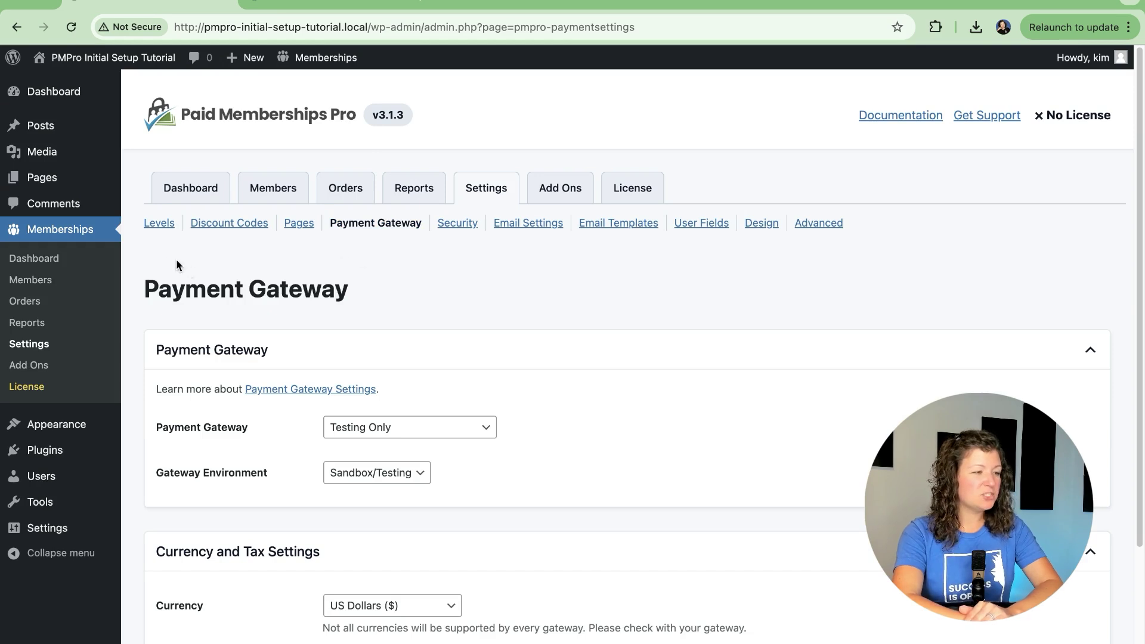
{"action": "scroll", "coordinate": [473, 371], "scroll_direction": "down", "scroll_amount": 2}
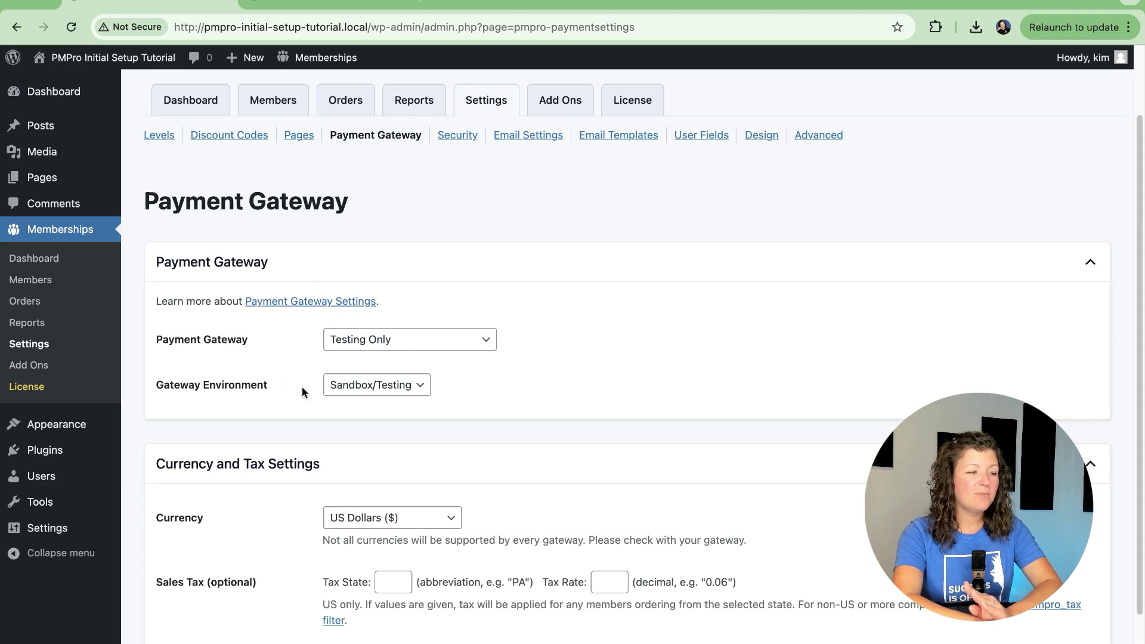
{"action": "left_click", "coordinate": [402, 346]}
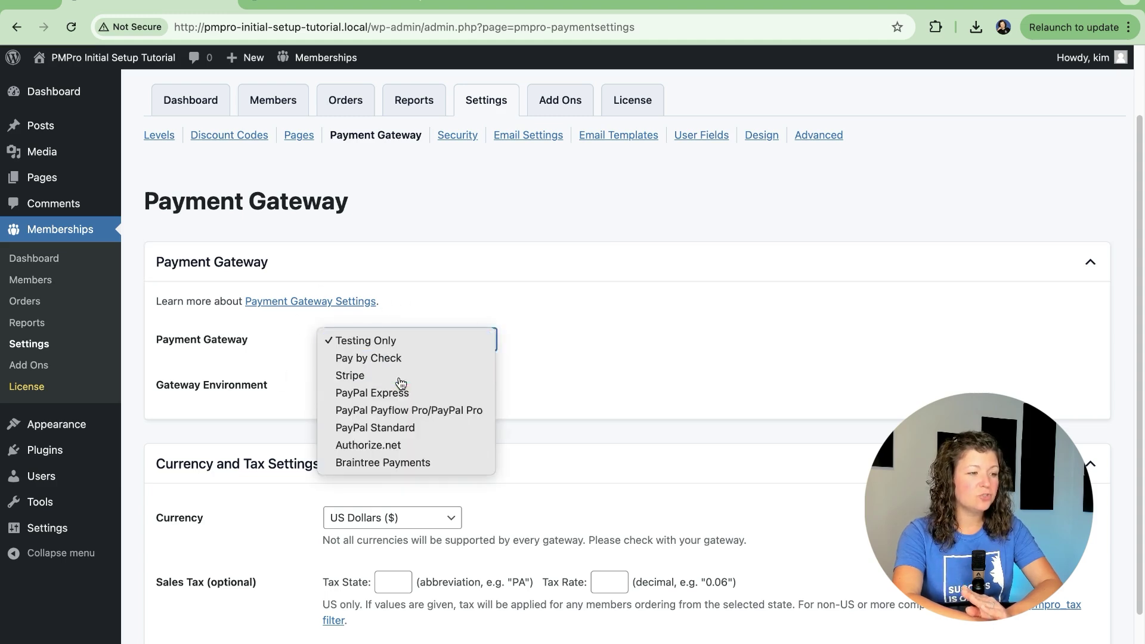
{"action": "left_click", "coordinate": [393, 374]}
{"action": "scroll", "coordinate": [287, 362], "scroll_direction": "down", "scroll_amount": 1}
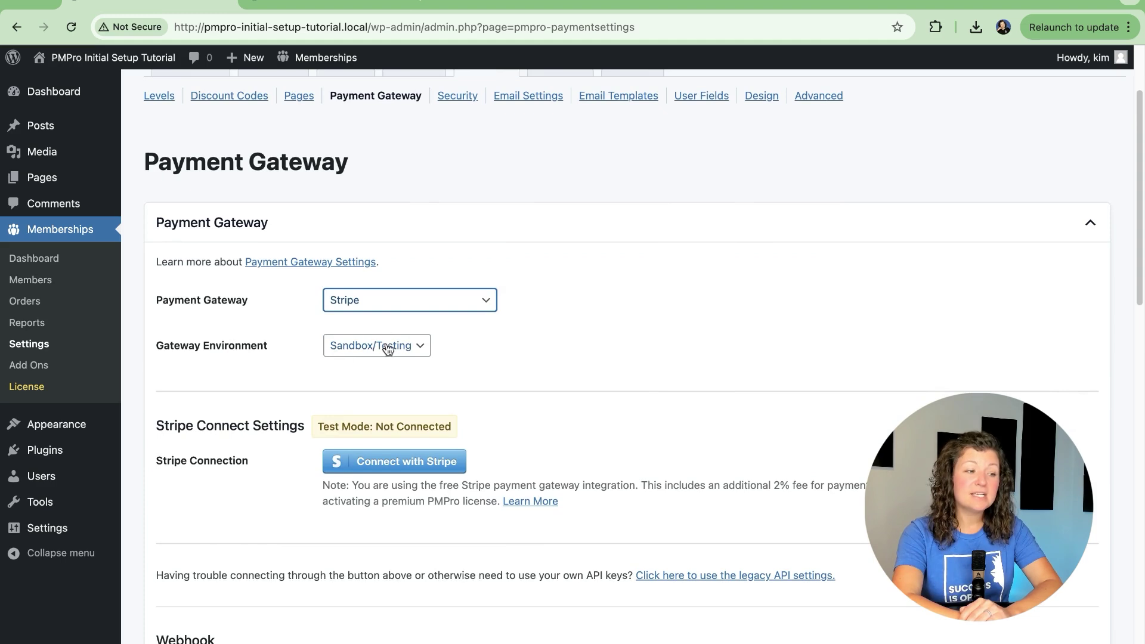
{"action": "scroll", "coordinate": [290, 314], "scroll_direction": "down", "scroll_amount": 1}
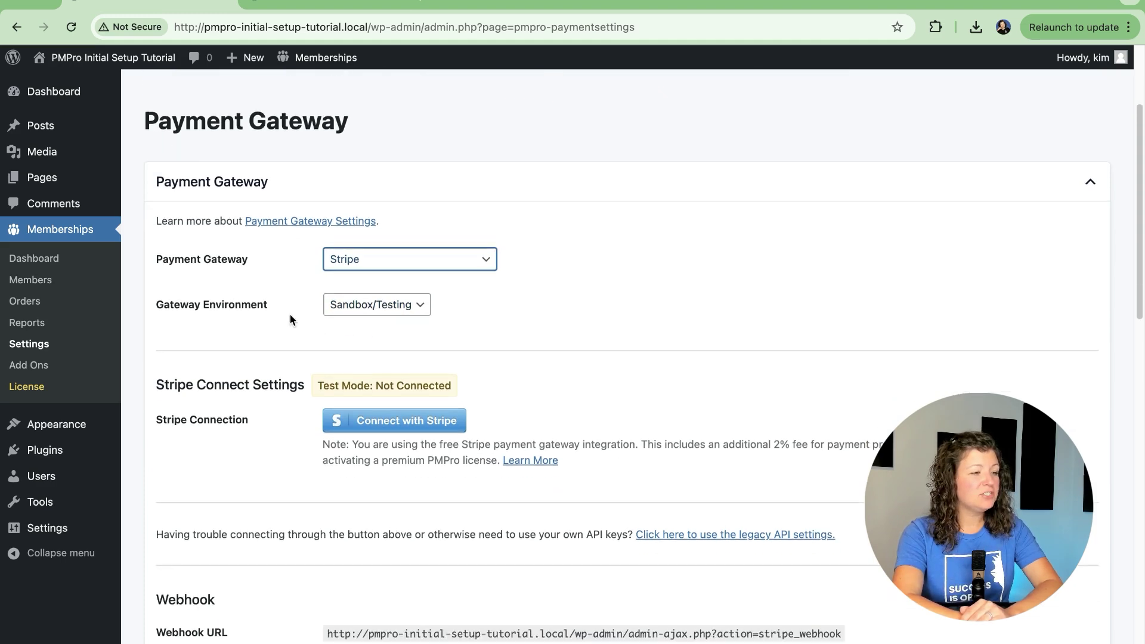
{"action": "left_click", "coordinate": [391, 429]}
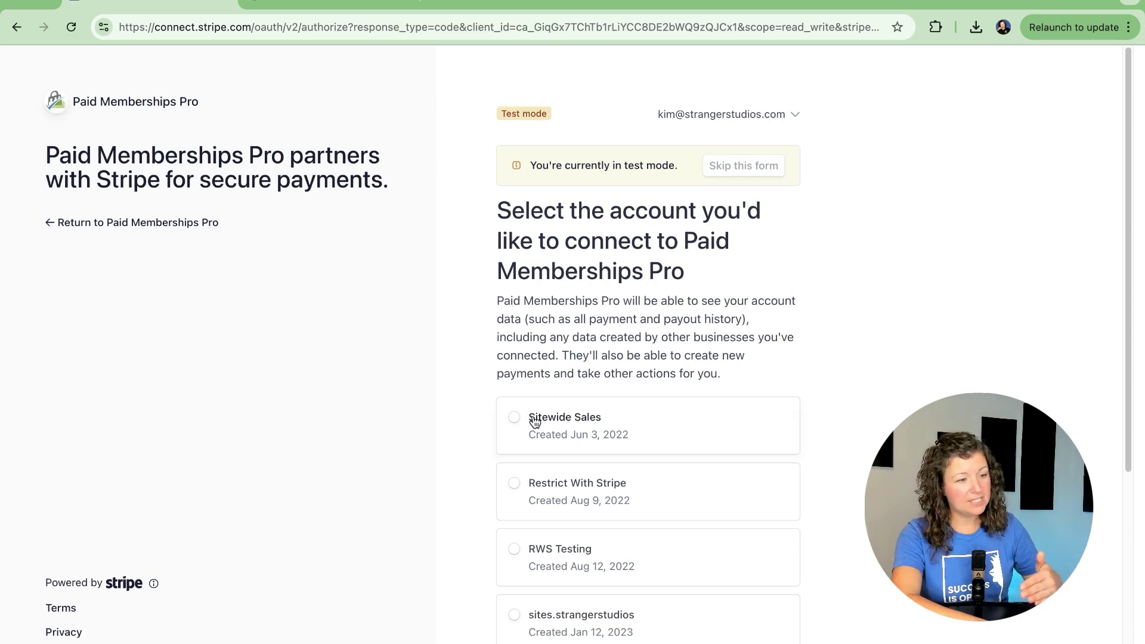
{"action": "scroll", "coordinate": [534, 425], "scroll_direction": "down", "scroll_amount": 2}
{"action": "scroll", "coordinate": [529, 427], "scroll_direction": "down", "scroll_amount": 2}
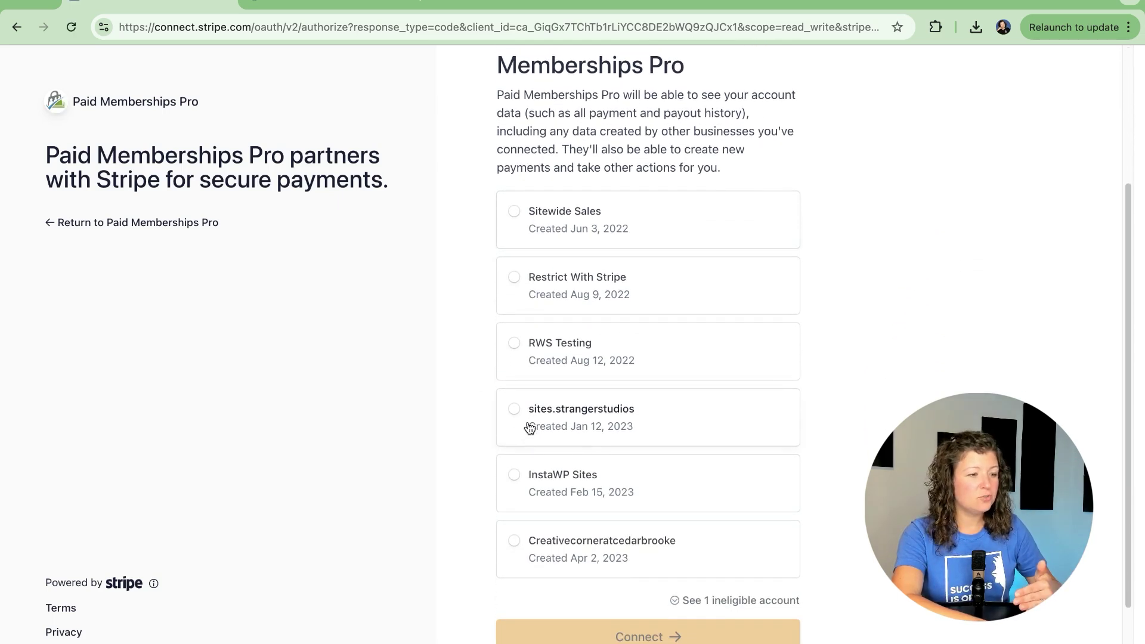
Step: Connect the InstaWP Sites Stripe account in test mode
{"action": "left_click", "coordinate": [517, 482]}
{"action": "left_click", "coordinate": [631, 617]}
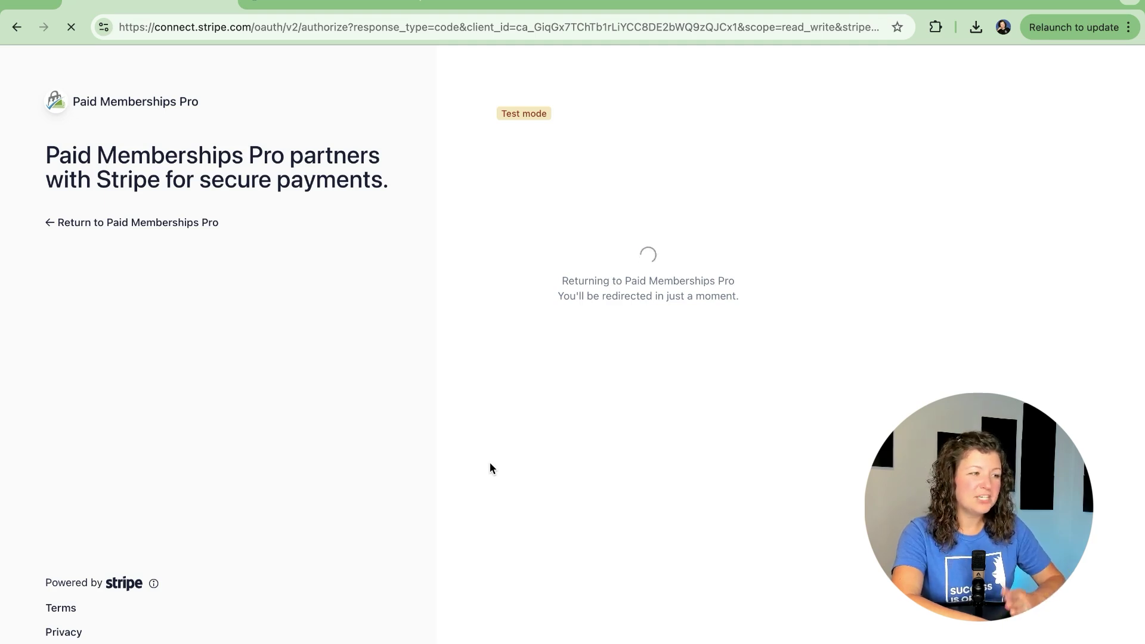
{"action": "scroll", "coordinate": [489, 462], "scroll_direction": "down", "scroll_amount": 2}
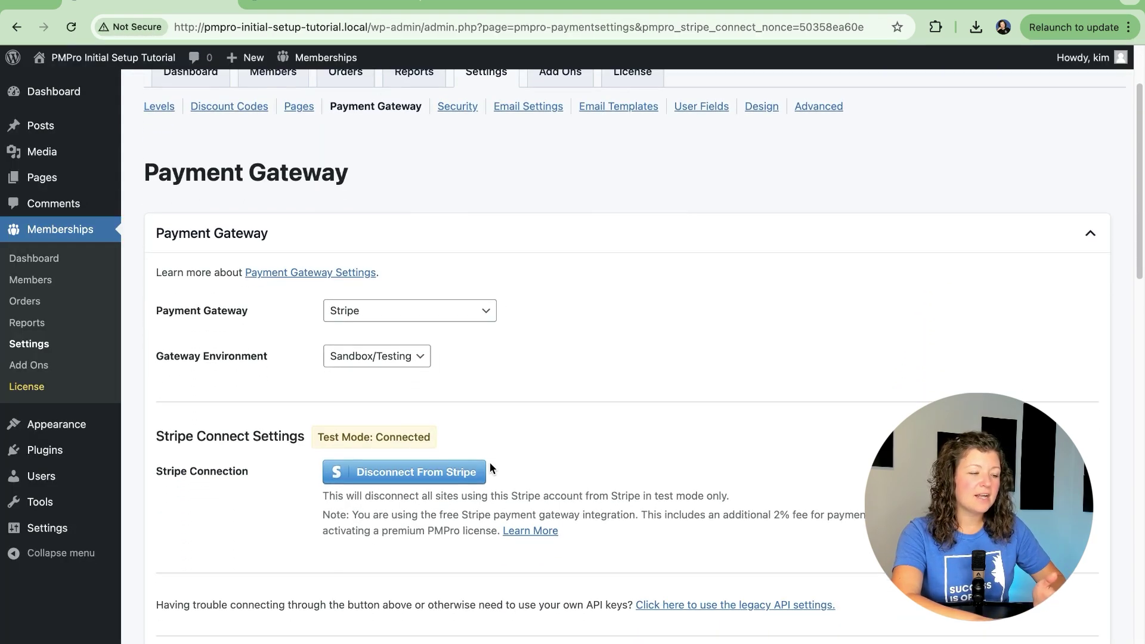
{"action": "scroll", "coordinate": [229, 527], "scroll_direction": "down", "scroll_amount": 2}
{"action": "scroll", "coordinate": [229, 532], "scroll_direction": "down", "scroll_amount": 1}
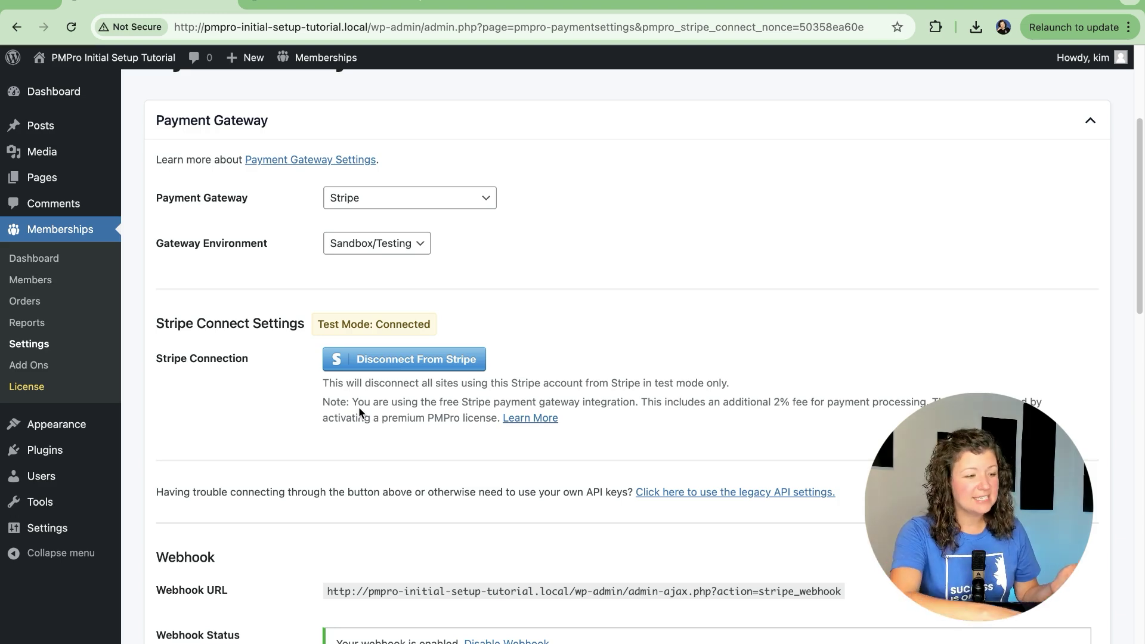
{"action": "scroll", "coordinate": [358, 410], "scroll_direction": "down", "scroll_amount": 5}
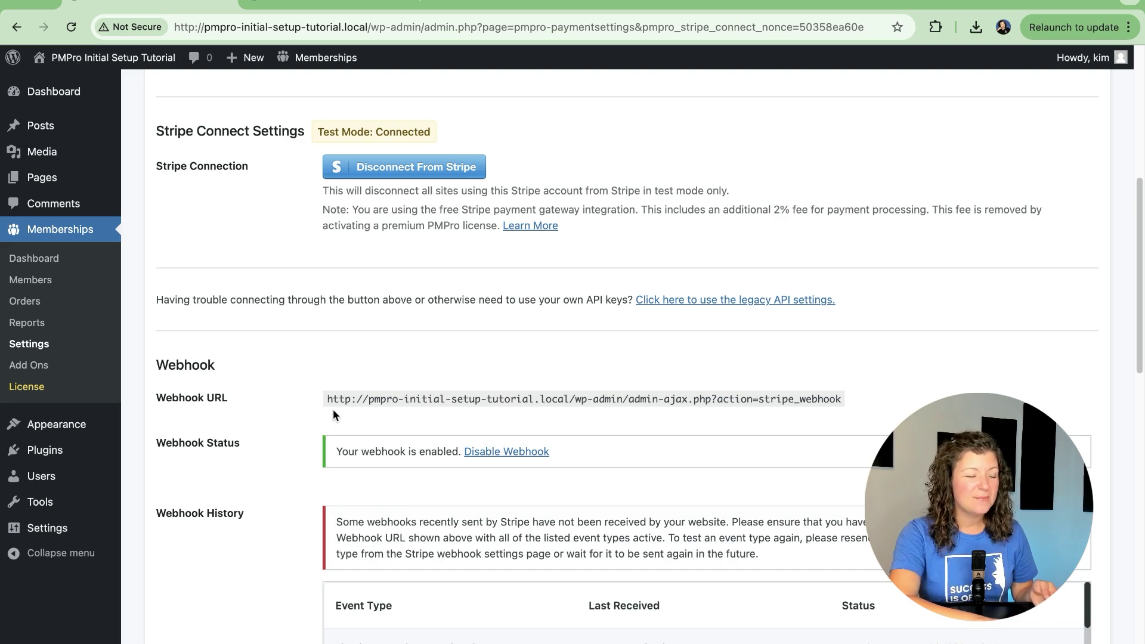
{"action": "scroll", "coordinate": [333, 410], "scroll_direction": "down", "scroll_amount": 2}
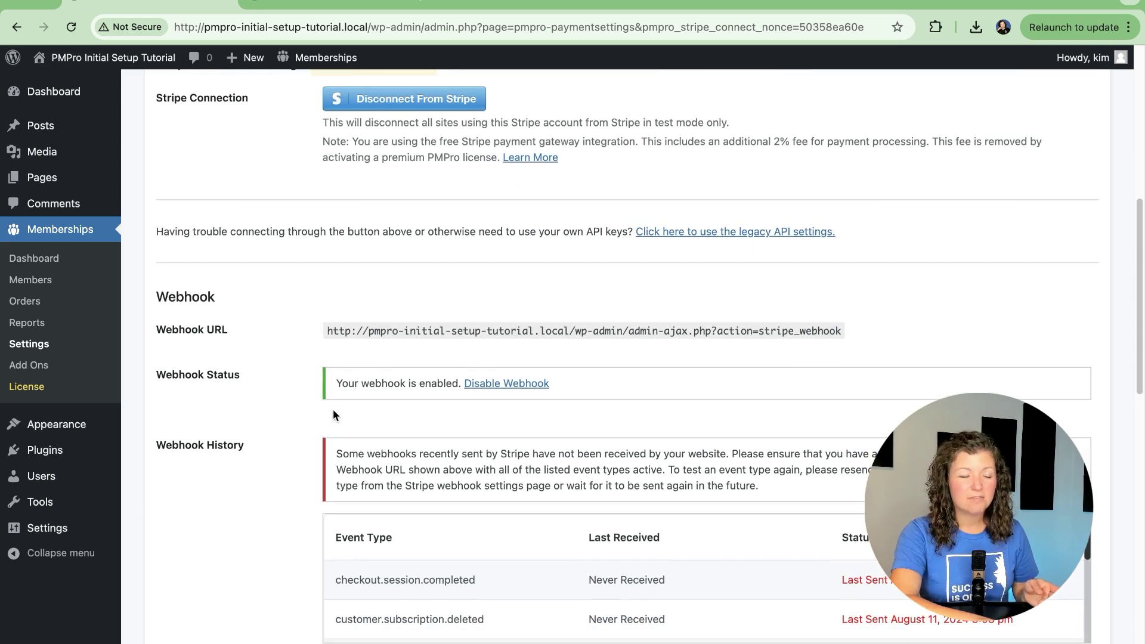
{"action": "scroll", "coordinate": [332, 409], "scroll_direction": "down", "scroll_amount": 3}
{"action": "scroll", "coordinate": [332, 409], "scroll_direction": "down", "scroll_amount": 3}
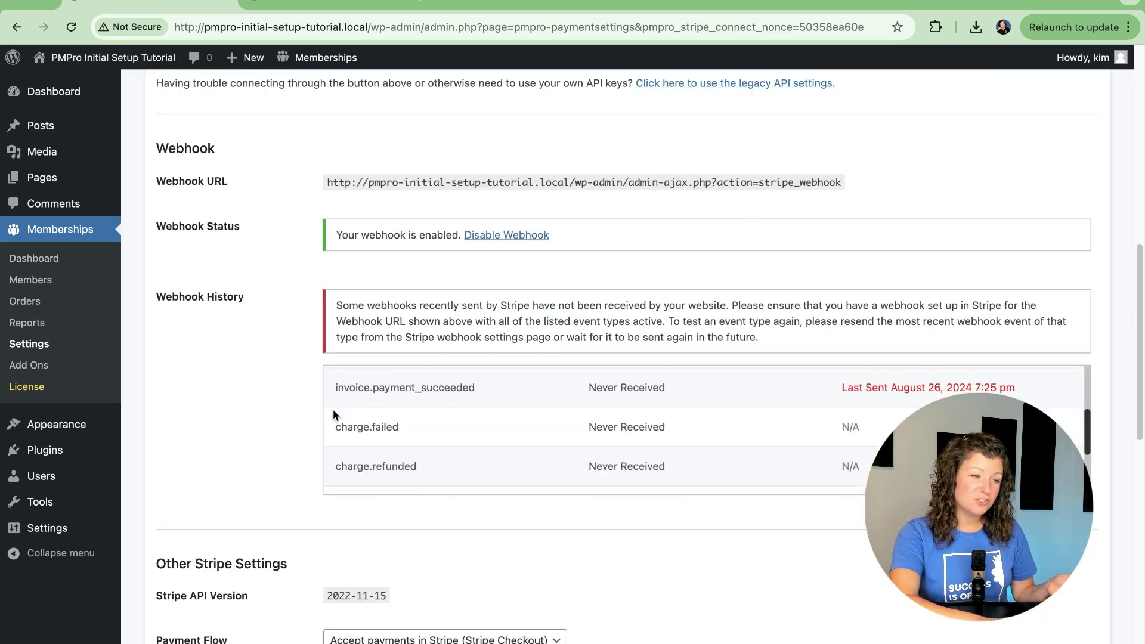
{"action": "scroll", "coordinate": [332, 409], "scroll_direction": "down", "scroll_amount": 2}
{"action": "scroll", "coordinate": [277, 403], "scroll_direction": "down", "scroll_amount": 3}
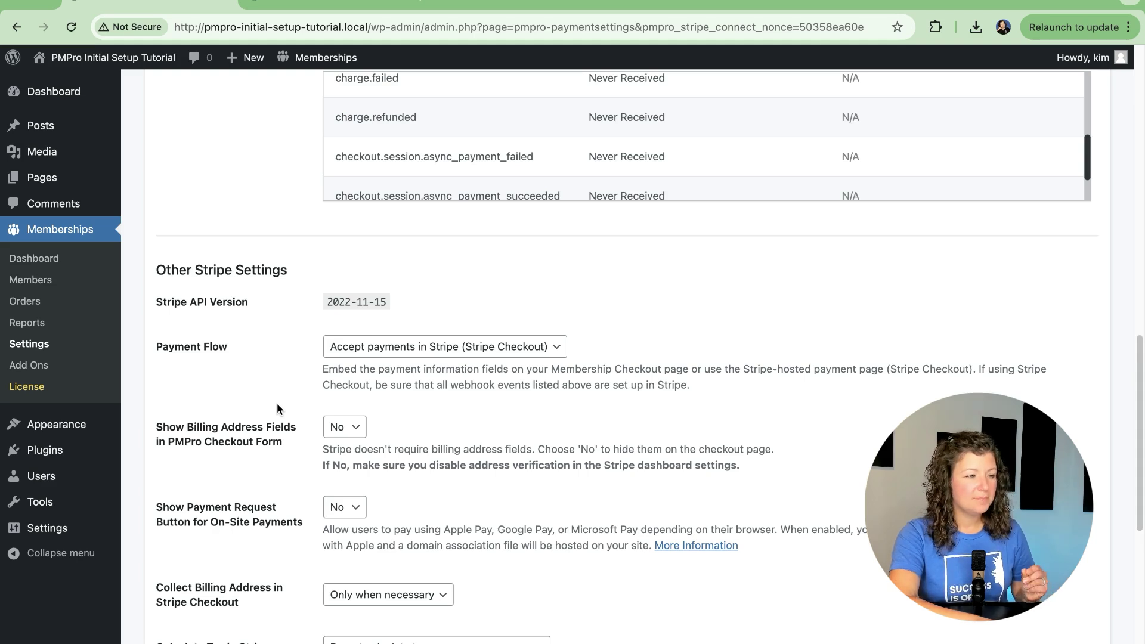
{"action": "scroll", "coordinate": [256, 299], "scroll_direction": "down", "scroll_amount": 1}
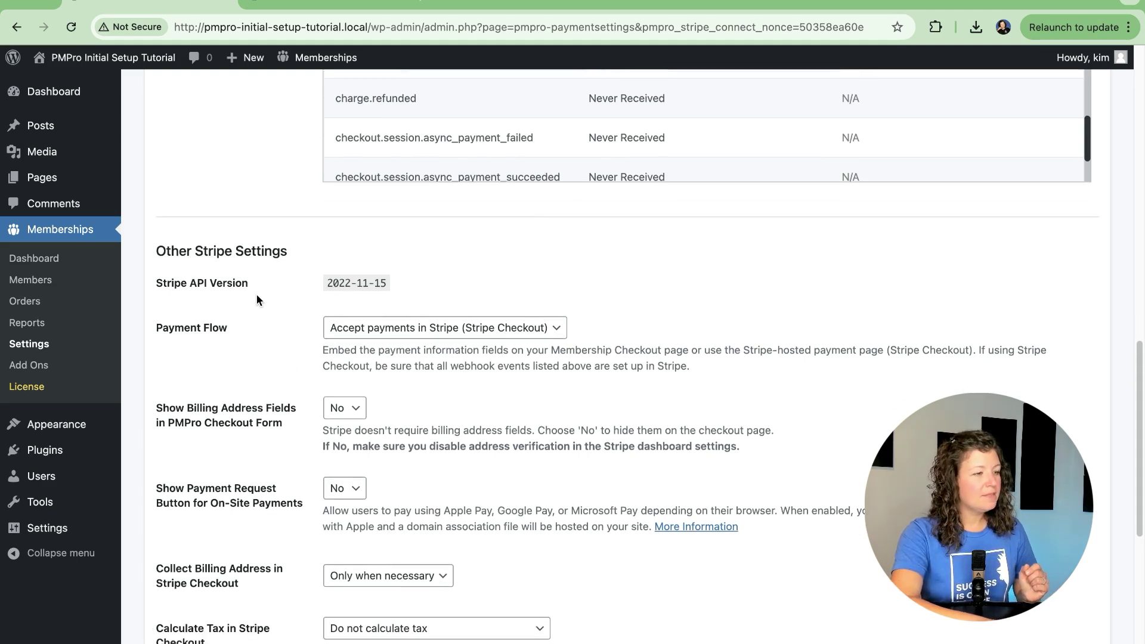
{"action": "scroll", "coordinate": [240, 271], "scroll_direction": "down", "scroll_amount": 2}
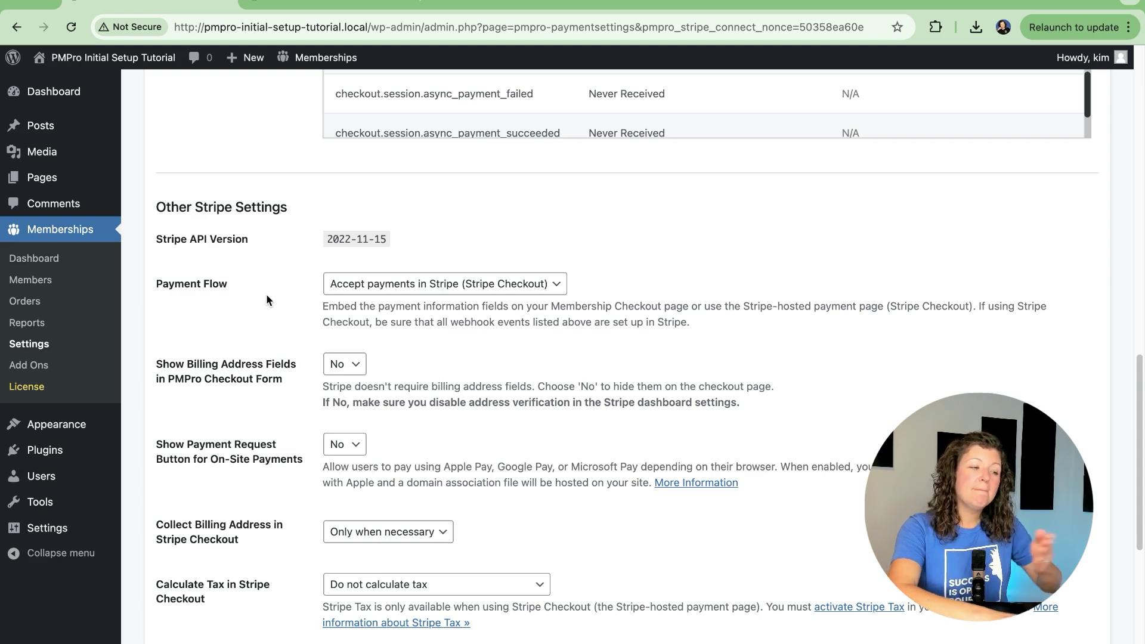
Step: Keep the Stripe Checkout payment flow and billing address fields hidden
{"action": "left_click", "coordinate": [394, 284]}
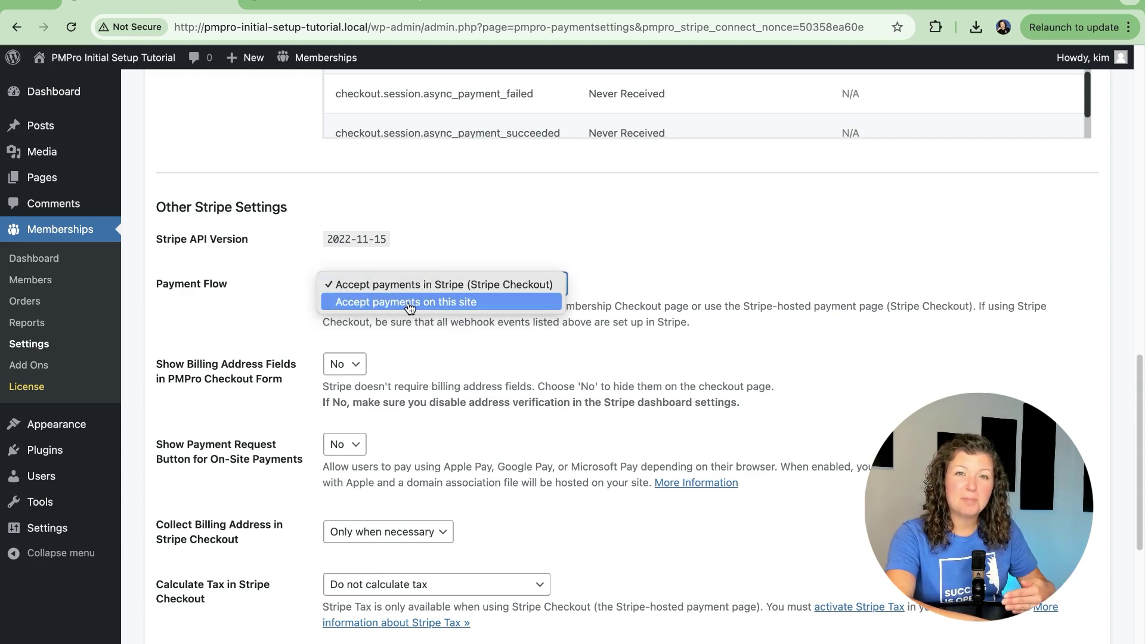
{"action": "left_click", "coordinate": [259, 305]}
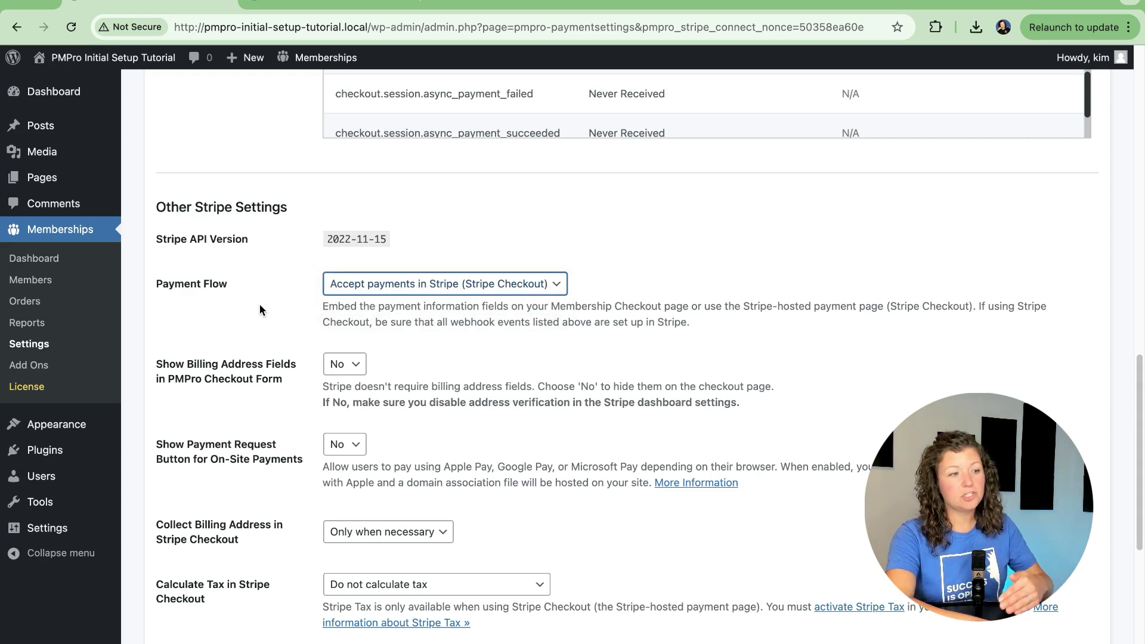
{"action": "scroll", "coordinate": [258, 308], "scroll_direction": "down", "scroll_amount": 1}
{"action": "scroll", "coordinate": [259, 313], "scroll_direction": "down", "scroll_amount": 2}
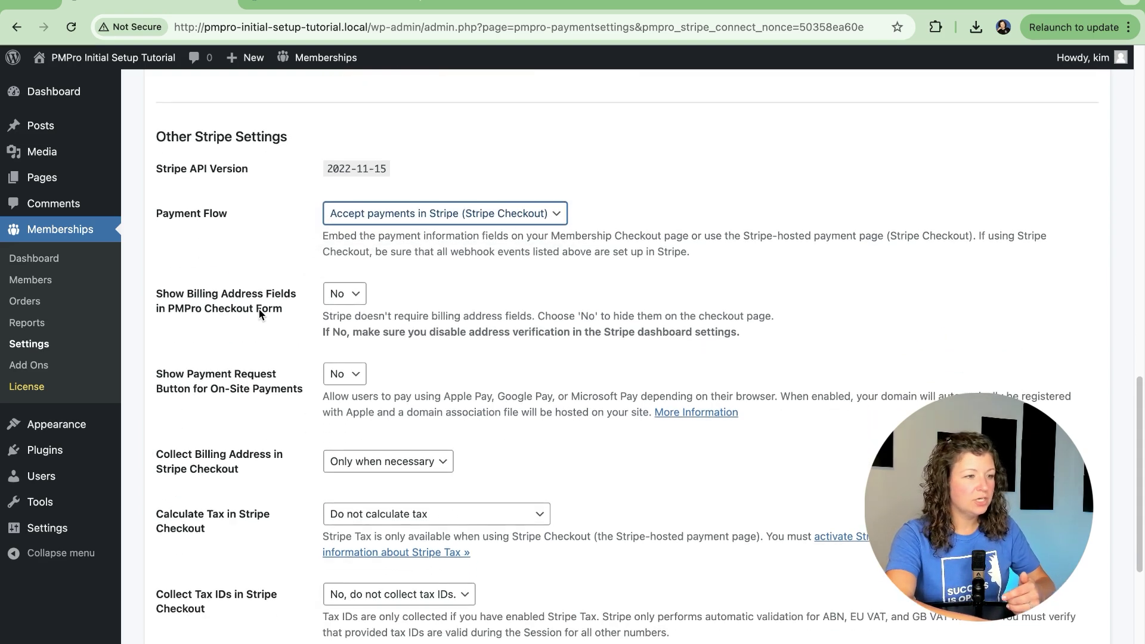
{"action": "left_click", "coordinate": [355, 297]}
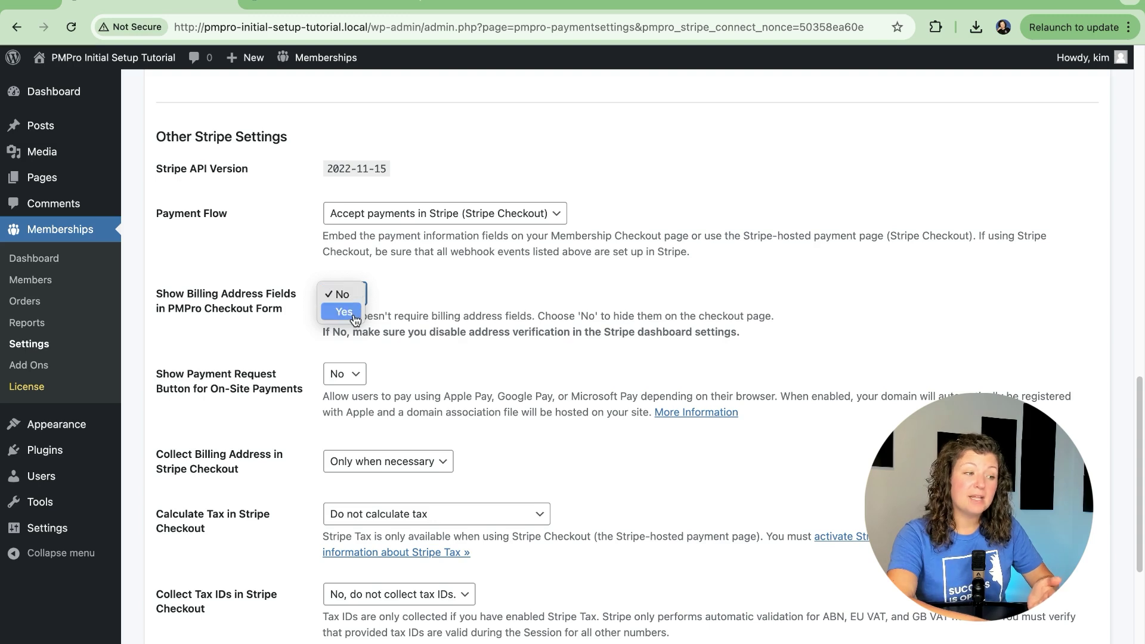
{"action": "left_click", "coordinate": [345, 294]}
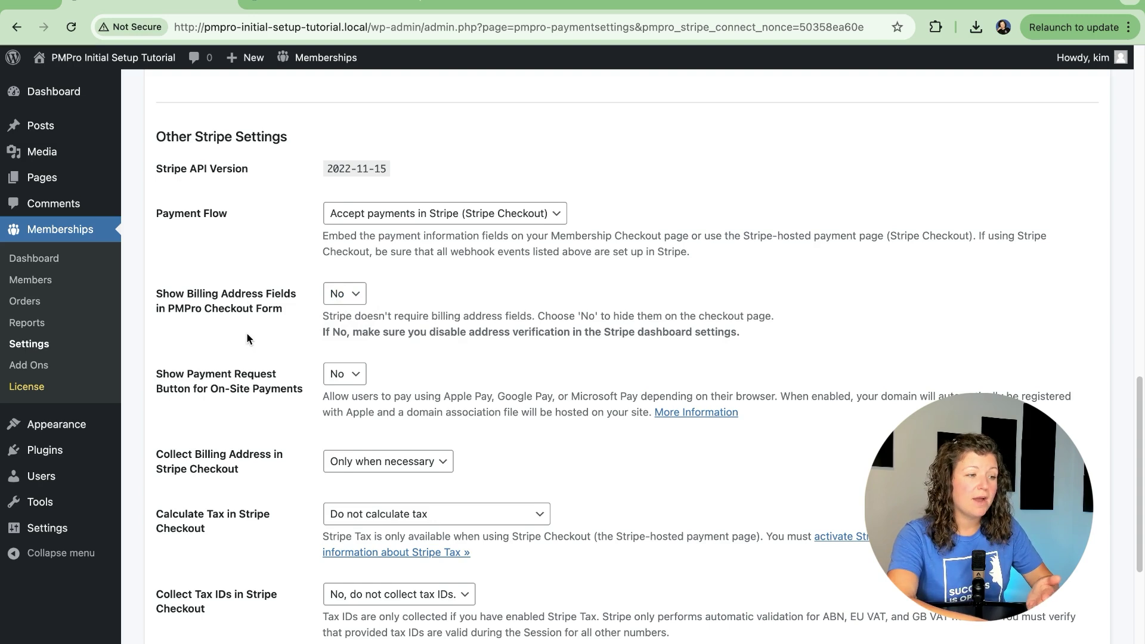
{"action": "scroll", "coordinate": [245, 332], "scroll_direction": "down", "scroll_amount": 1}
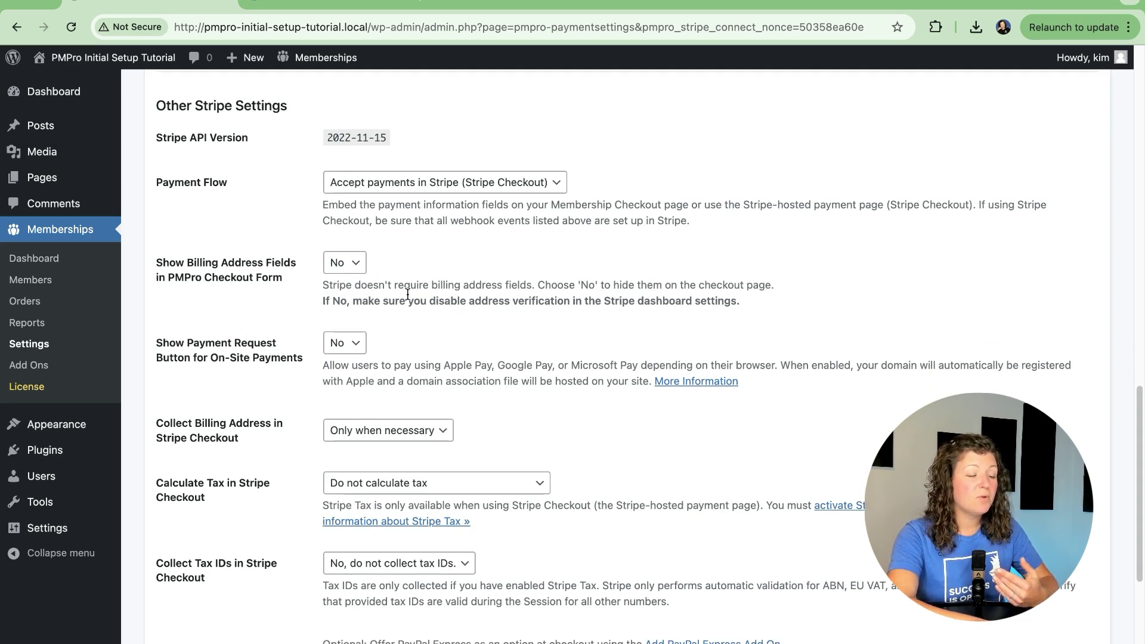
Step: Review the address verification note and payment request button, then list the tax calculation choices
{"action": "left_click_drag", "start_coordinate": [323, 301], "coordinate": [771, 305]}
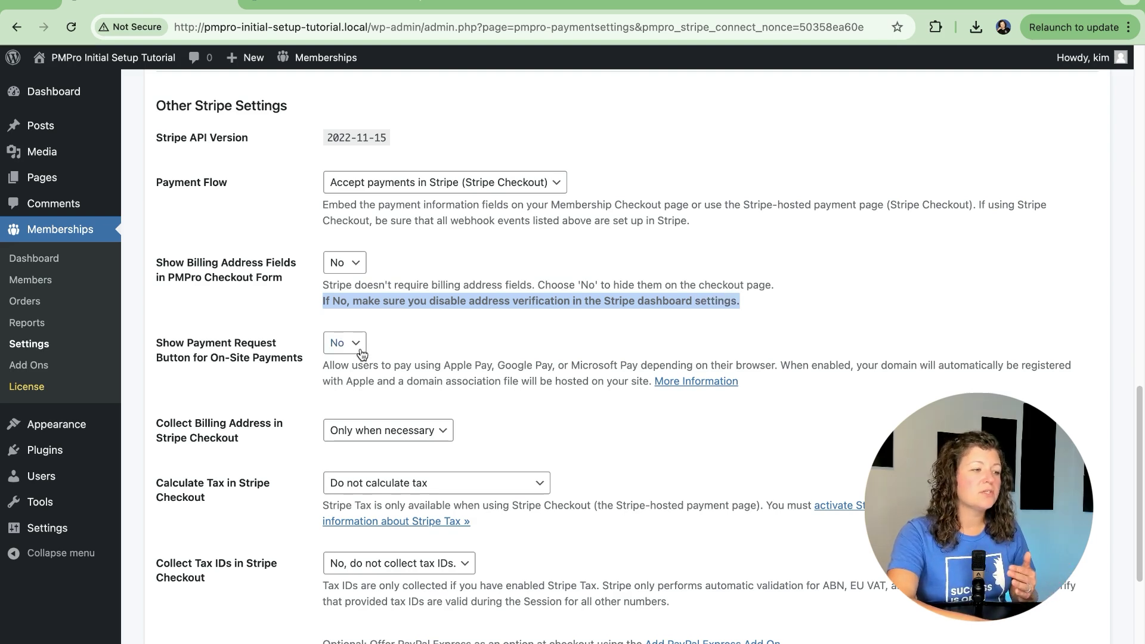
{"action": "left_click", "coordinate": [293, 303]}
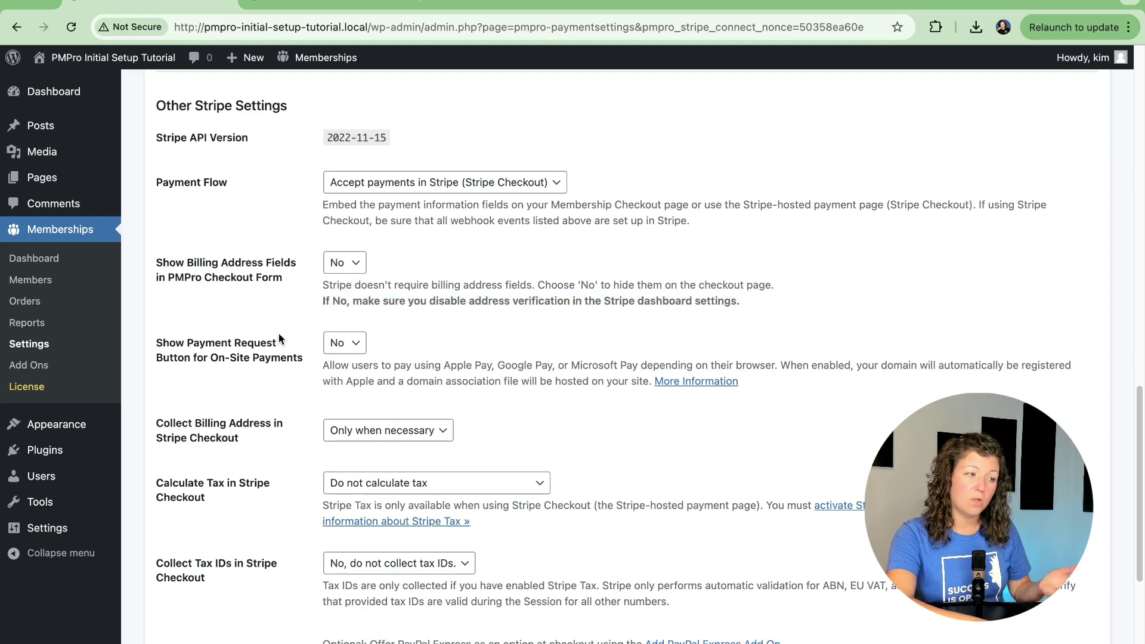
{"action": "scroll", "coordinate": [283, 313], "scroll_direction": "down", "scroll_amount": 2}
{"action": "scroll", "coordinate": [261, 314], "scroll_direction": "down", "scroll_amount": 1}
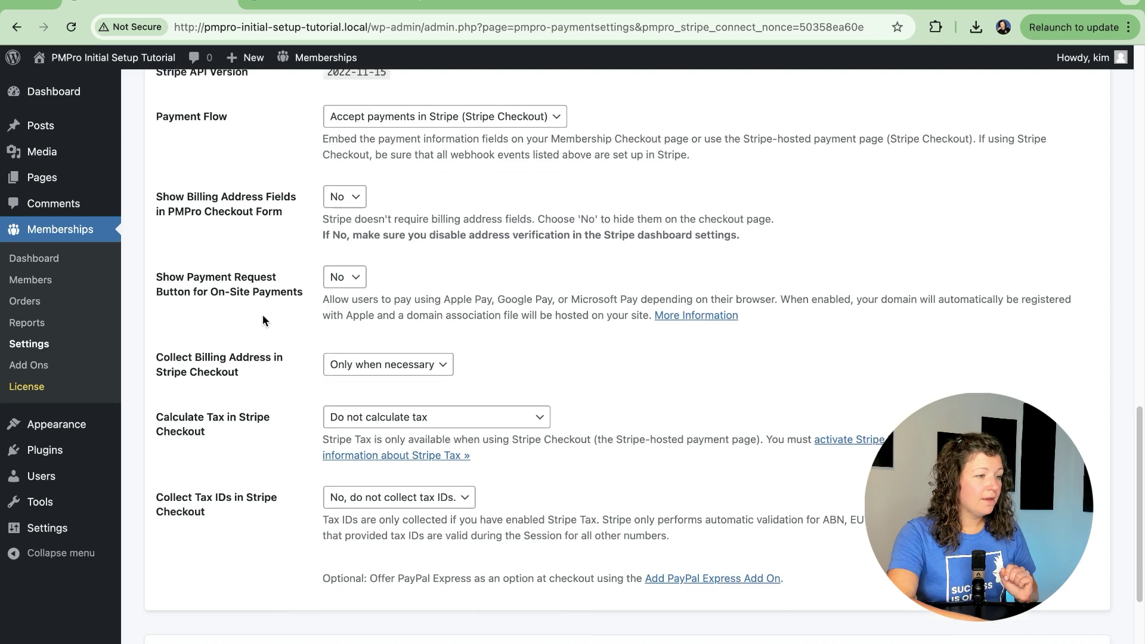
{"action": "left_click_drag", "start_coordinate": [159, 245], "coordinate": [312, 259]}
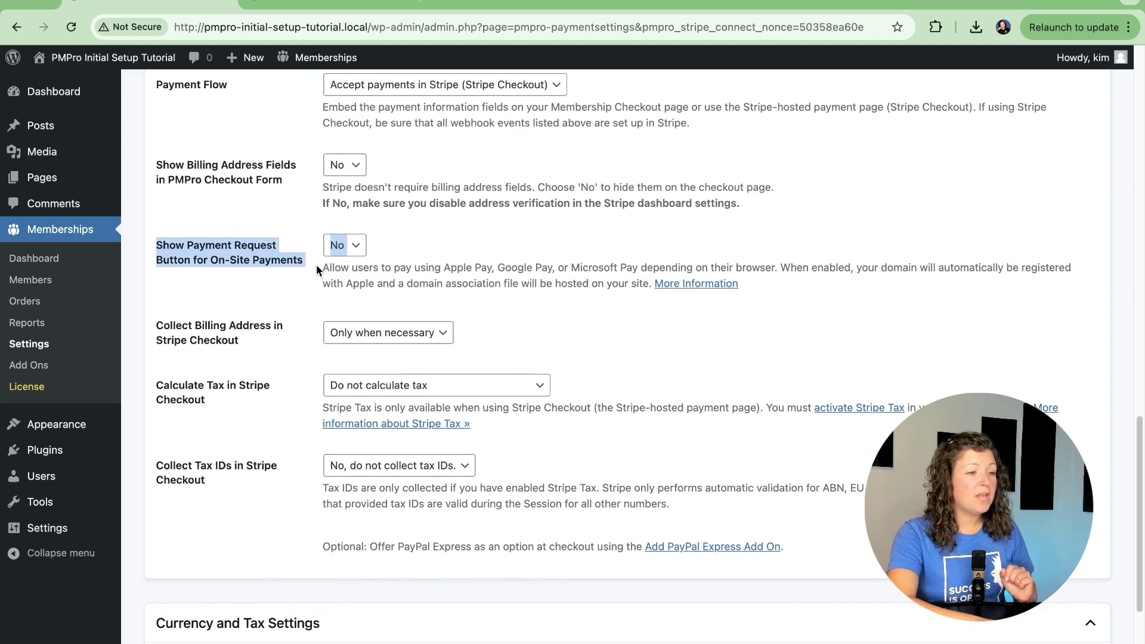
{"action": "left_click", "coordinate": [317, 271]}
{"action": "scroll", "coordinate": [379, 277], "scroll_direction": "up", "scroll_amount": 2}
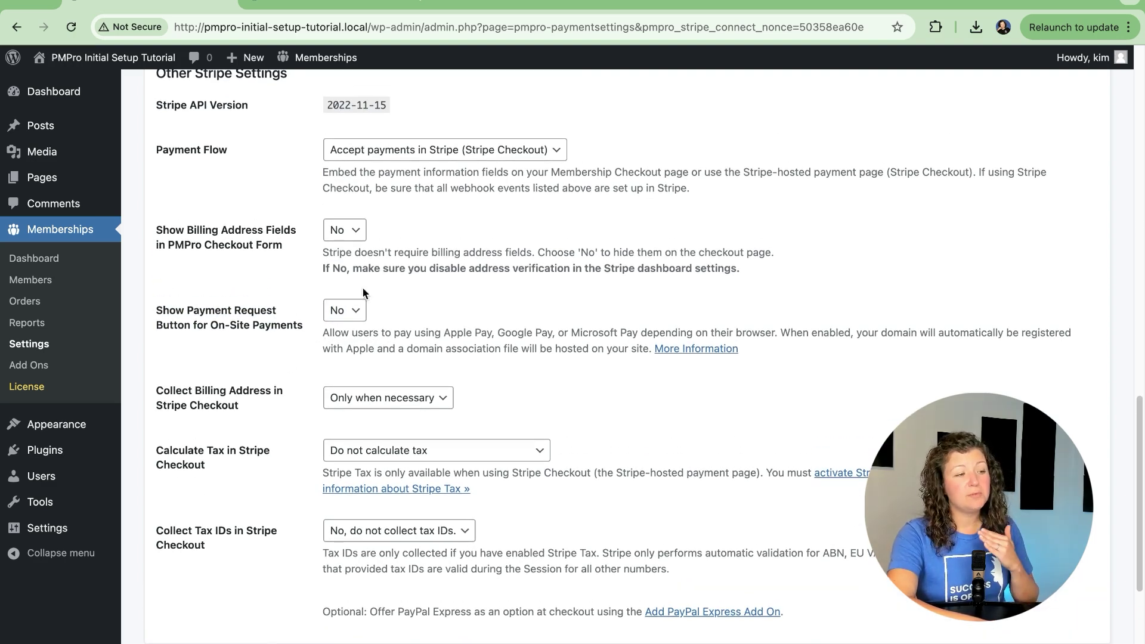
{"action": "scroll", "coordinate": [275, 373], "scroll_direction": "down", "scroll_amount": 2}
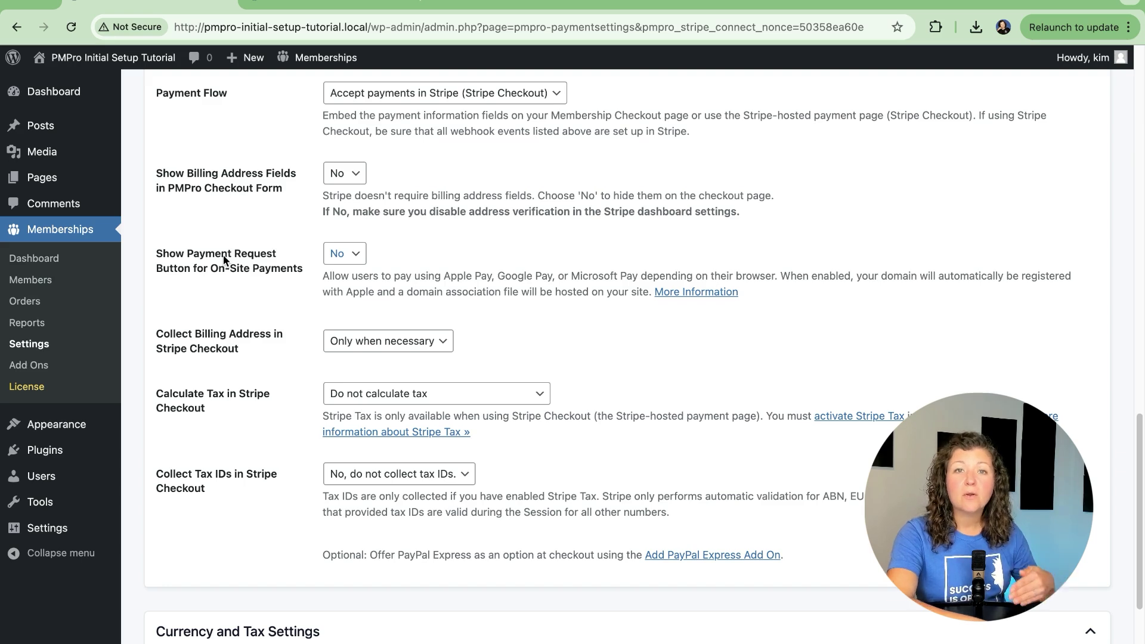
{"action": "scroll", "coordinate": [224, 260], "scroll_direction": "down", "scroll_amount": 1}
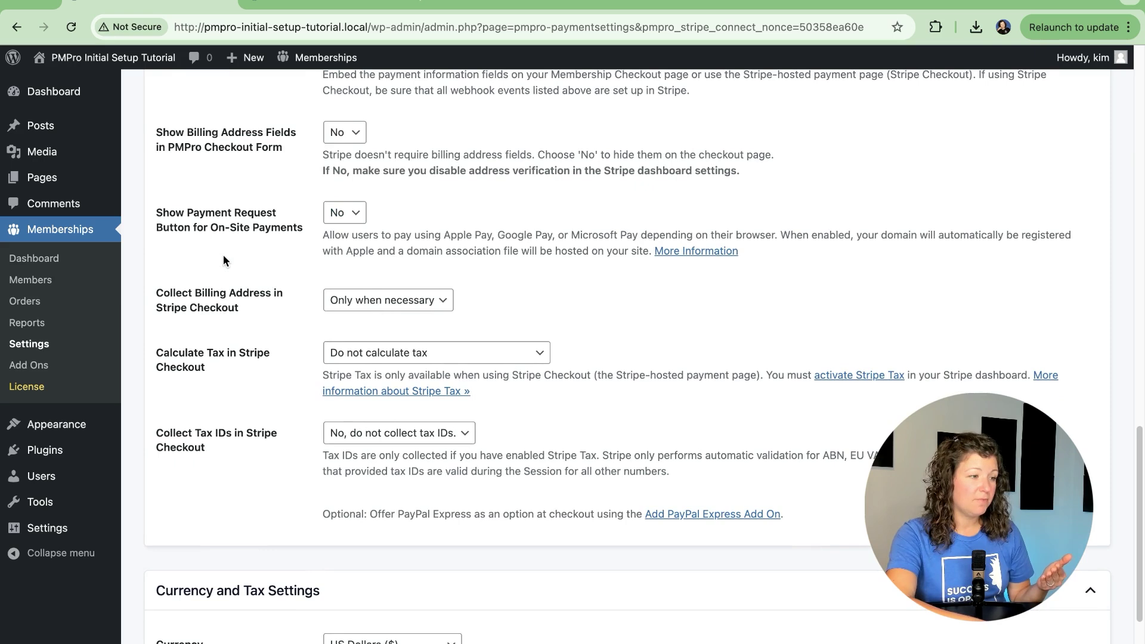
{"action": "scroll", "coordinate": [223, 260], "scroll_direction": "down", "scroll_amount": 2}
{"action": "scroll", "coordinate": [223, 259], "scroll_direction": "down", "scroll_amount": 1}
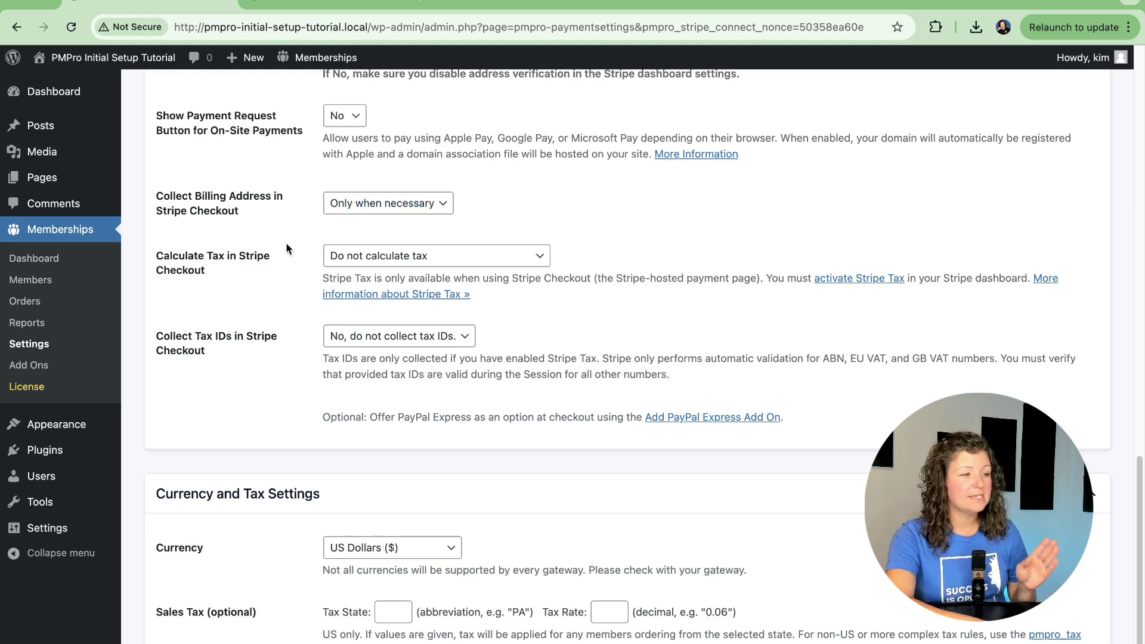
{"action": "scroll", "coordinate": [285, 242], "scroll_direction": "down", "scroll_amount": 1}
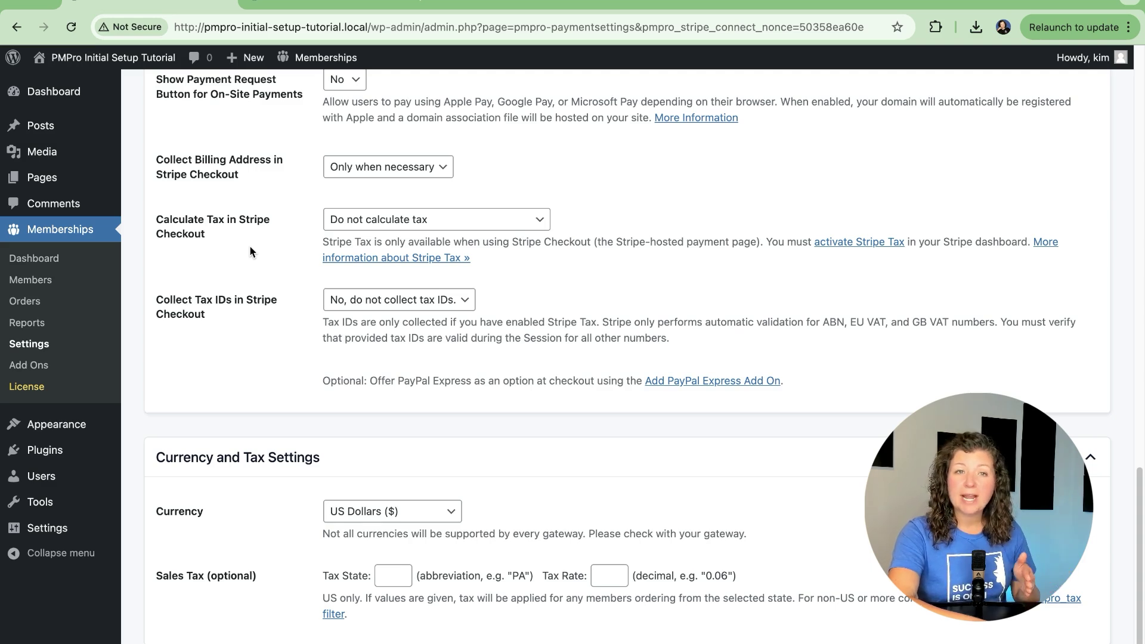
{"action": "left_click", "coordinate": [404, 224]}
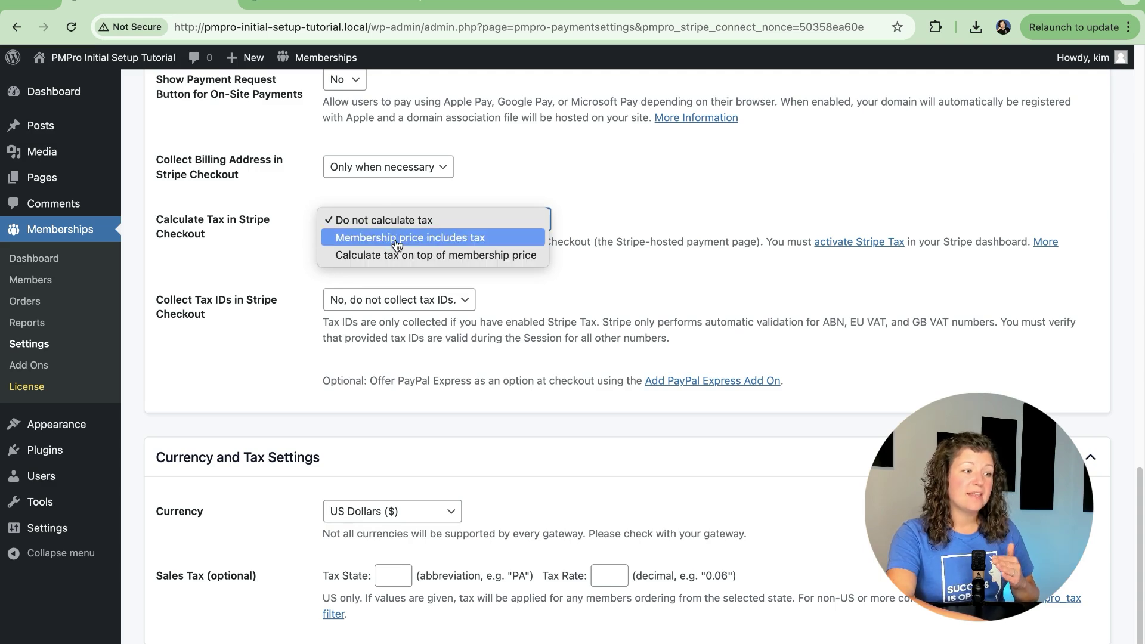
Step: Leave 'Do not calculate tax' selected and save the Stripe gateway settings
{"action": "left_click", "coordinate": [262, 237]}
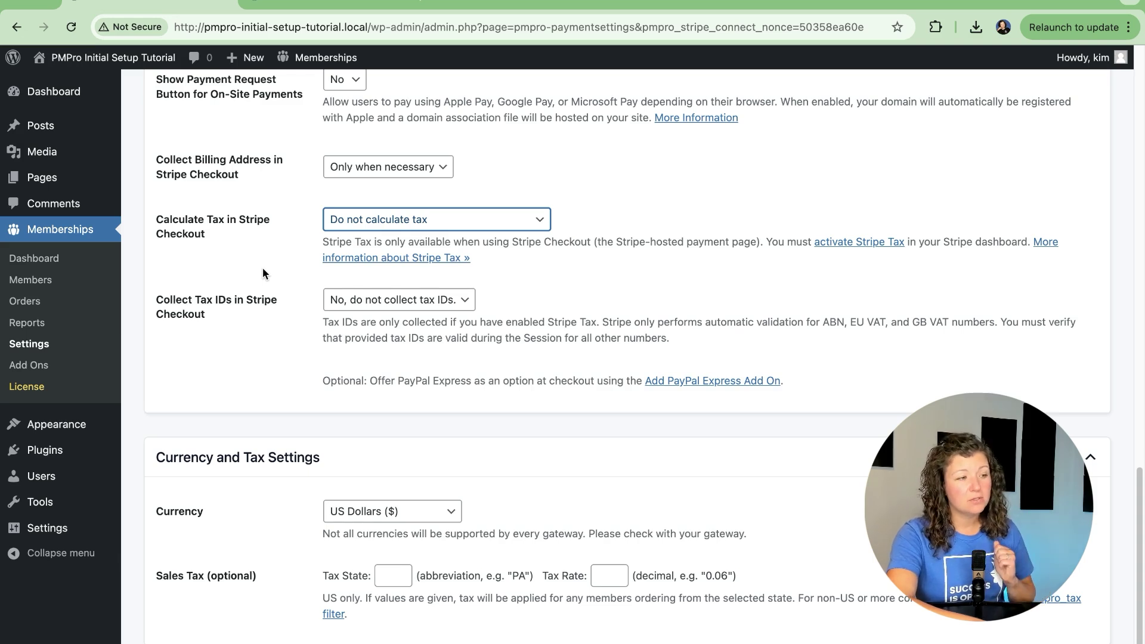
{"action": "scroll", "coordinate": [262, 267], "scroll_direction": "down", "scroll_amount": 2}
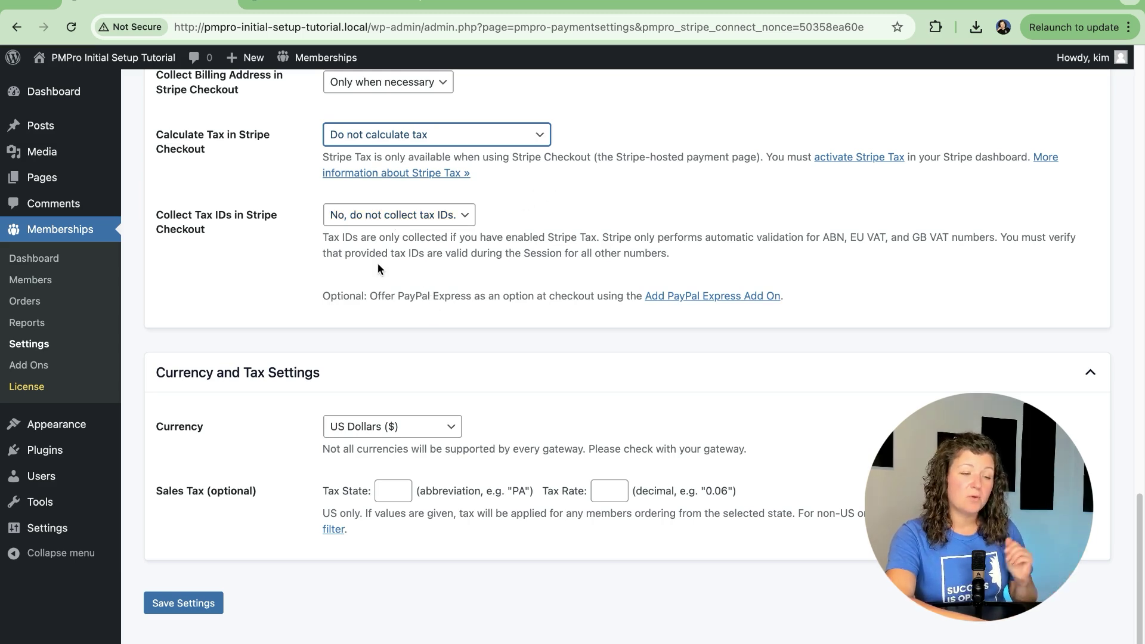
{"action": "scroll", "coordinate": [260, 417], "scroll_direction": "down", "scroll_amount": 1}
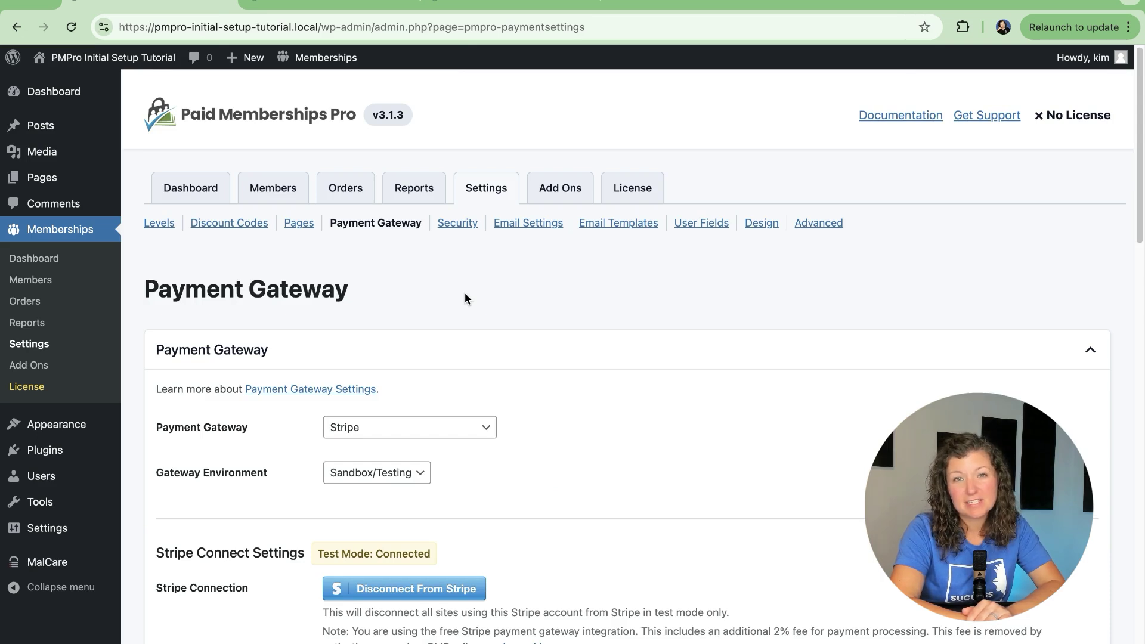
Step: Submit the Membership Checkout for the Premium level
{"action": "left_click", "coordinate": [159, 222]}
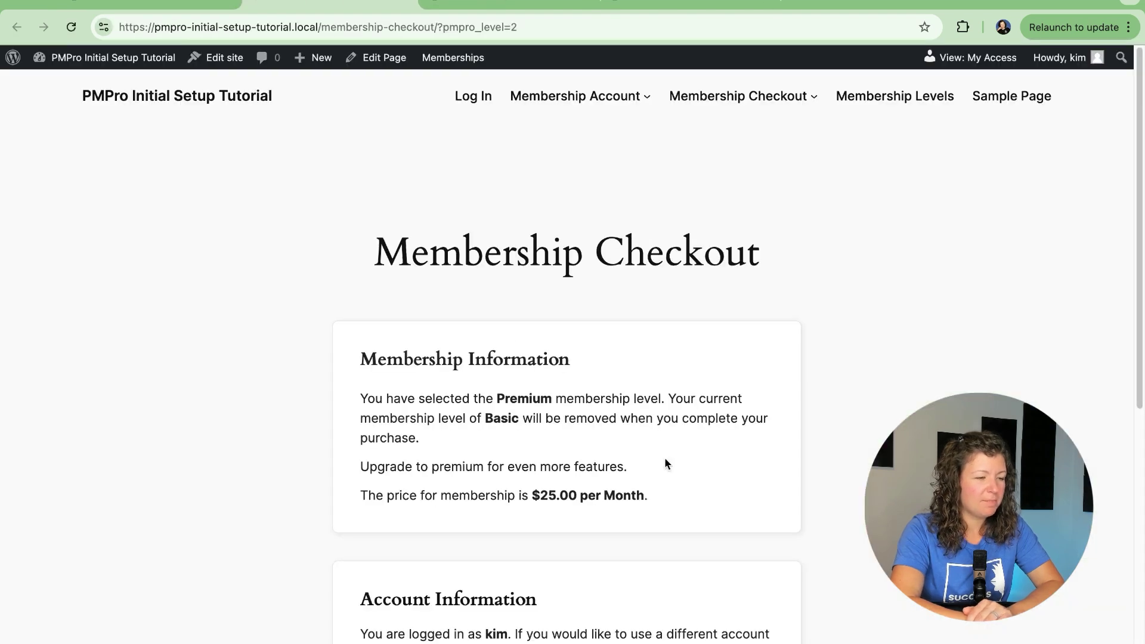
{"action": "scroll", "coordinate": [508, 341], "scroll_direction": "down", "scroll_amount": 2}
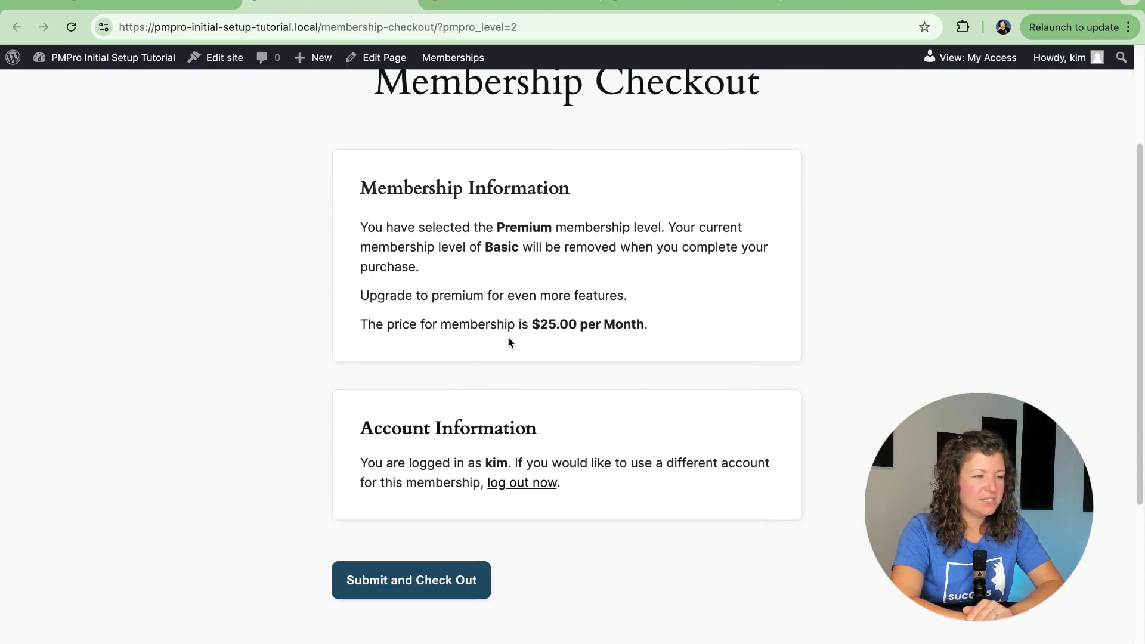
{"action": "left_click", "coordinate": [409, 583]}
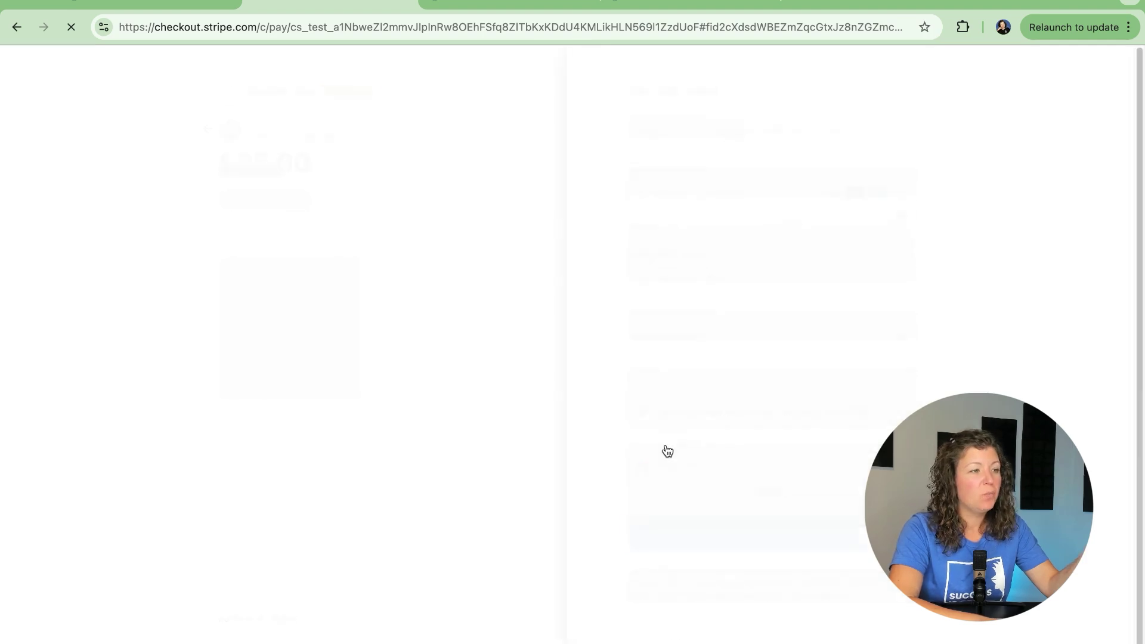
Step: Pay the $25.00/month Premium subscription with test Visa 4242…, expiry, CVC, name and ZIP, without saving info to Link
{"action": "left_click", "coordinate": [679, 192]}
{"action": "type", "text": "42"}
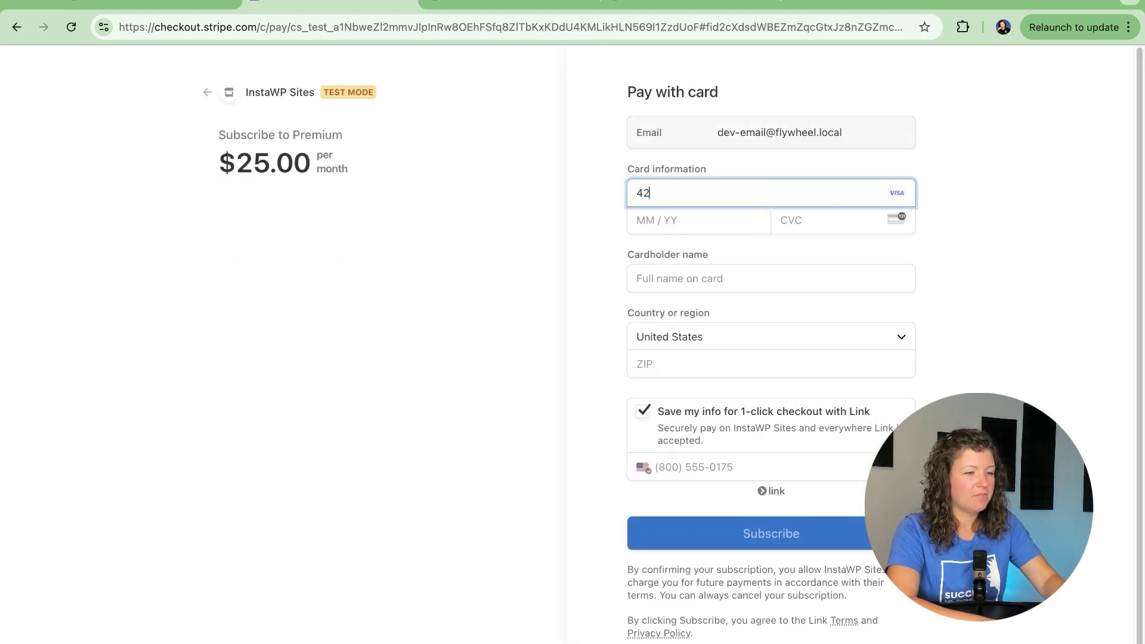
{"action": "type", "text": "42 4242 4242"}
{"action": "left_click", "coordinate": [640, 219]}
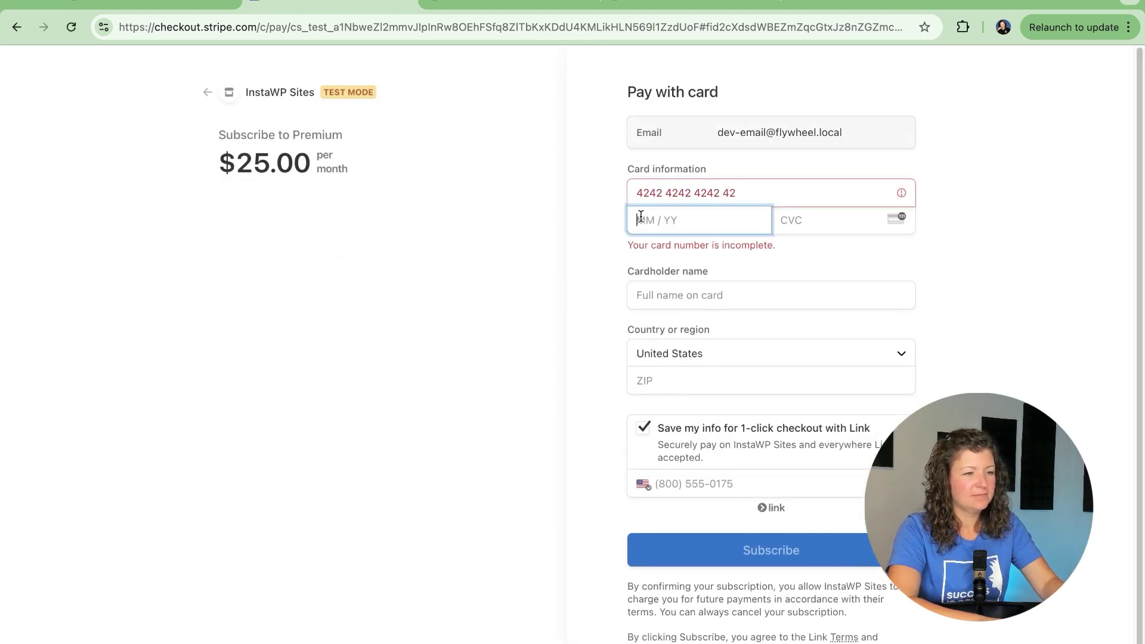
{"action": "left_click", "coordinate": [784, 195]}
{"action": "type", "text": "4211"}
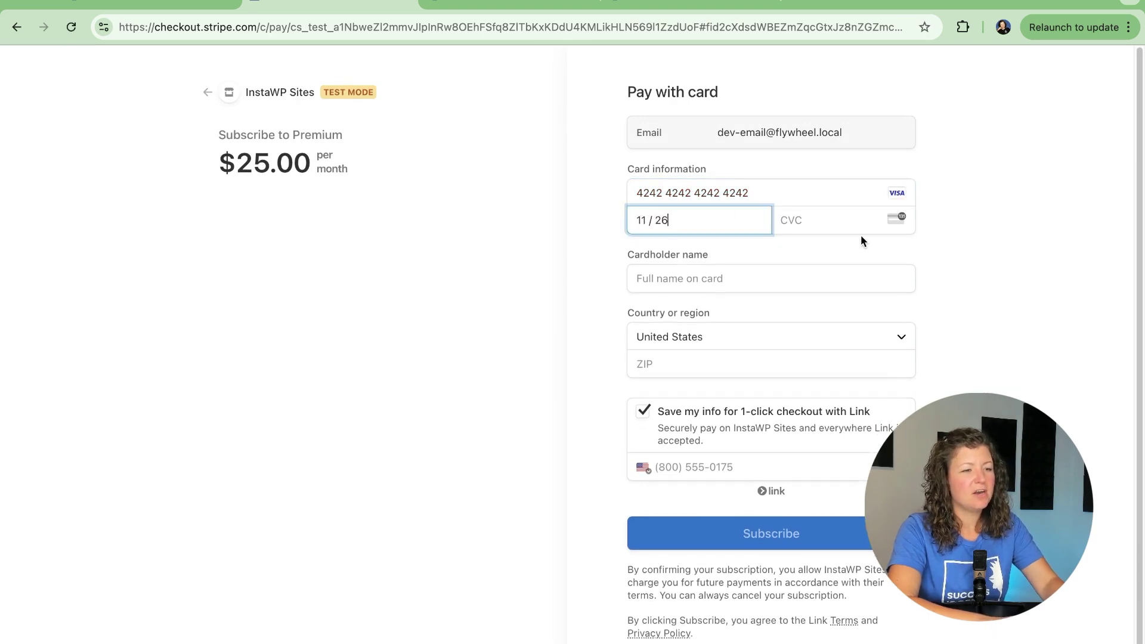
{"action": "type", "text": "123"}
{"action": "left_click", "coordinate": [717, 269]}
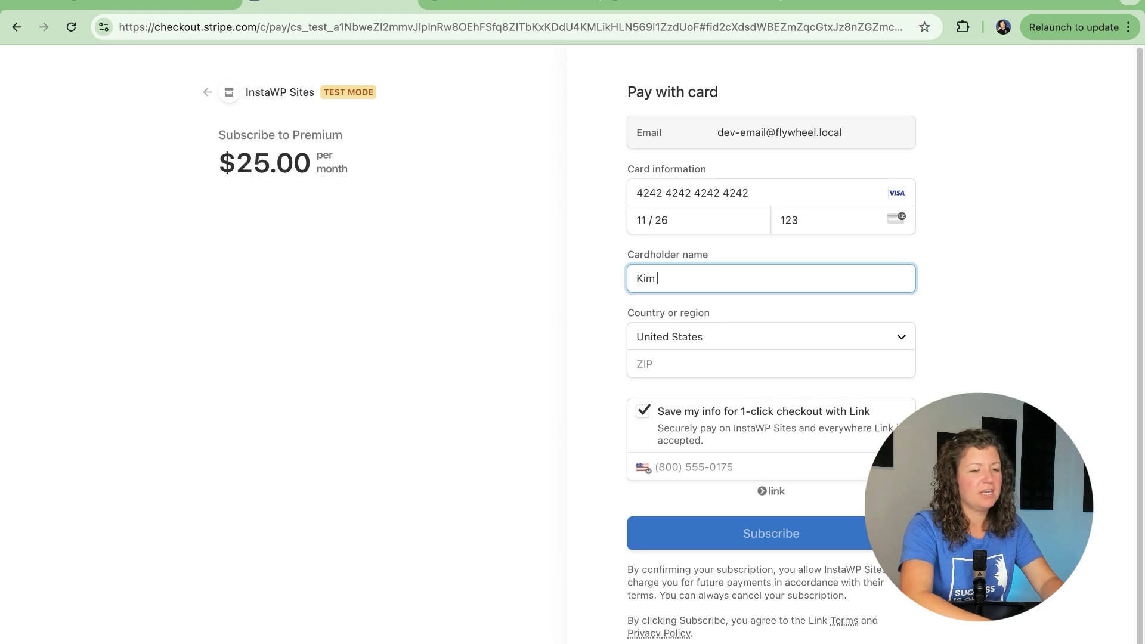
{"action": "left_click", "coordinate": [686, 363]}
{"action": "type", "text": "1"}
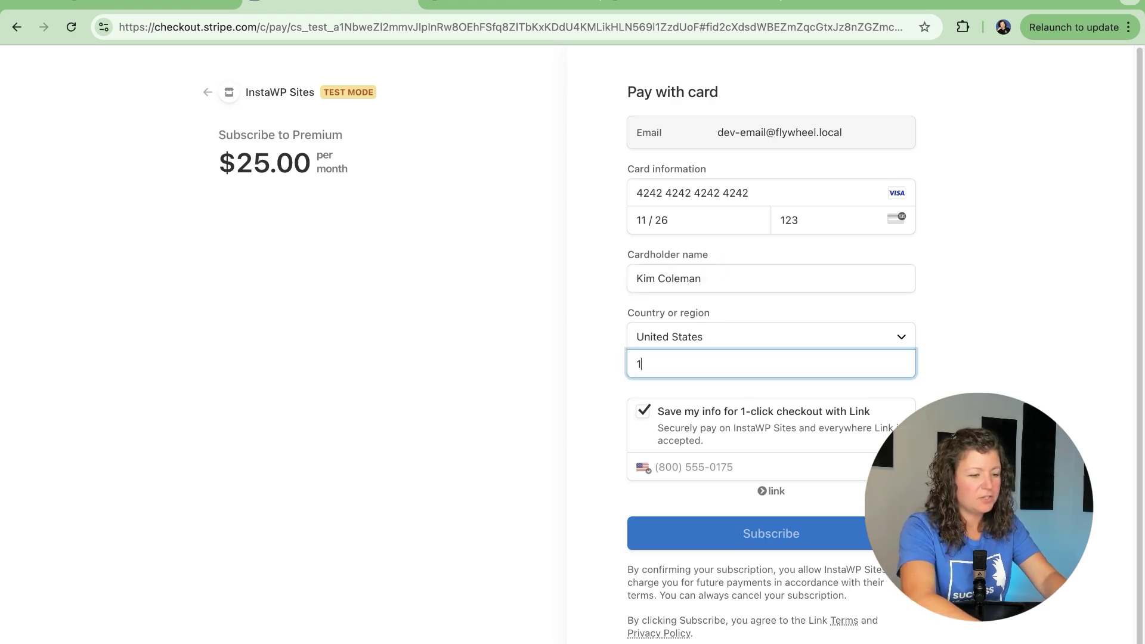
{"action": "type", "text": "9608"}
{"action": "left_click", "coordinate": [645, 412]}
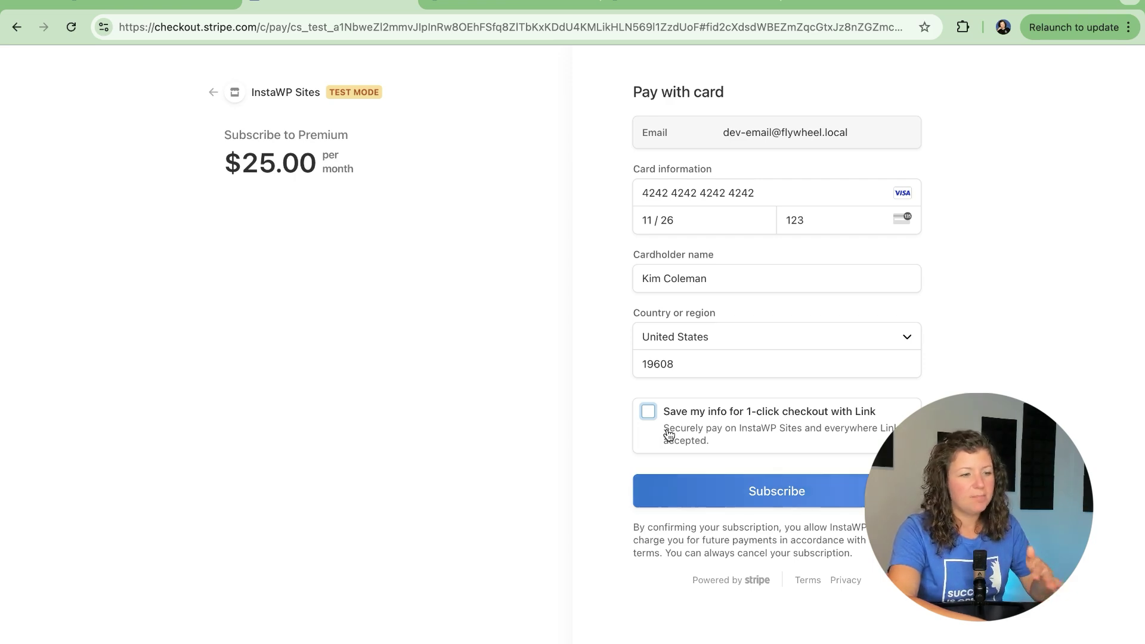
{"action": "left_click", "coordinate": [755, 483]}
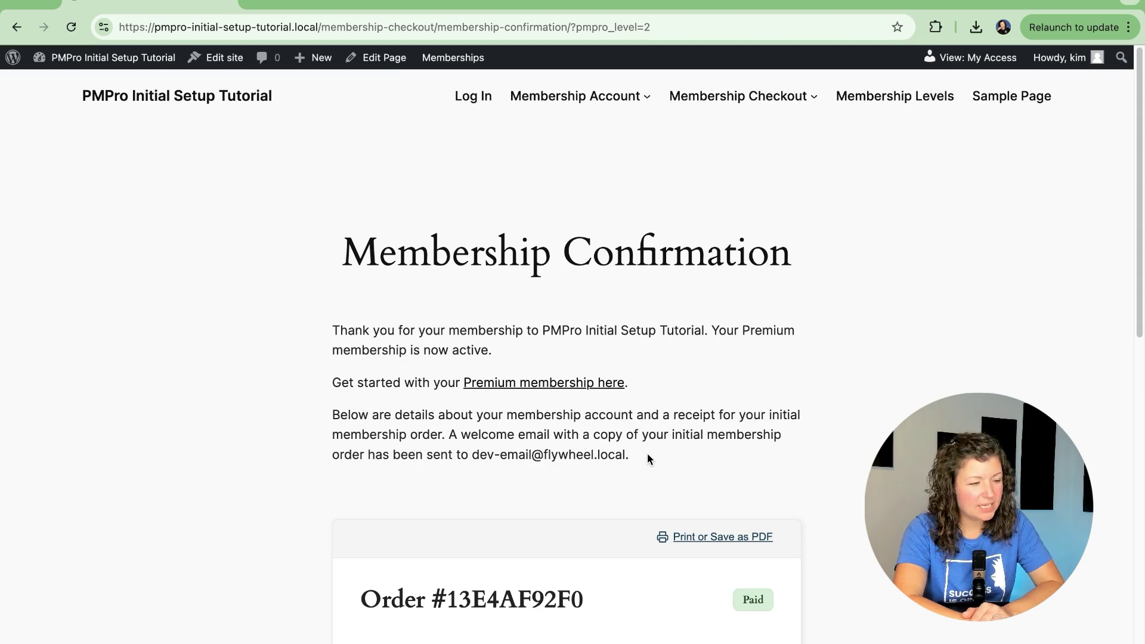
{"action": "scroll", "coordinate": [647, 454], "scroll_direction": "down", "scroll_amount": 5}
{"action": "scroll", "coordinate": [647, 453], "scroll_direction": "down", "scroll_amount": 2}
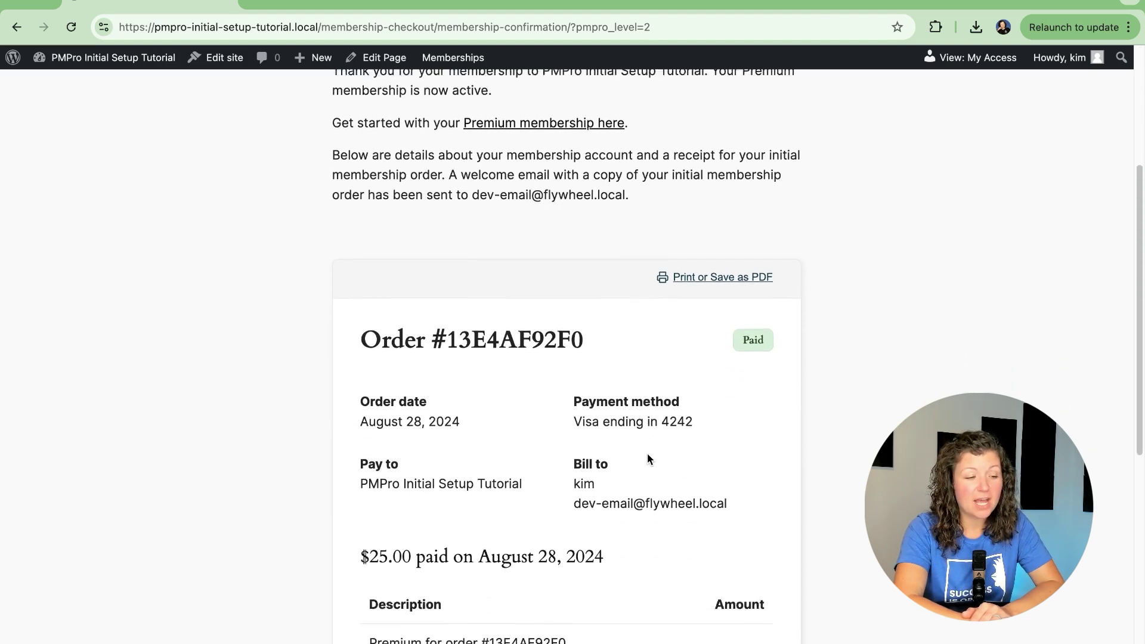
{"action": "scroll", "coordinate": [646, 454], "scroll_direction": "down", "scroll_amount": 1}
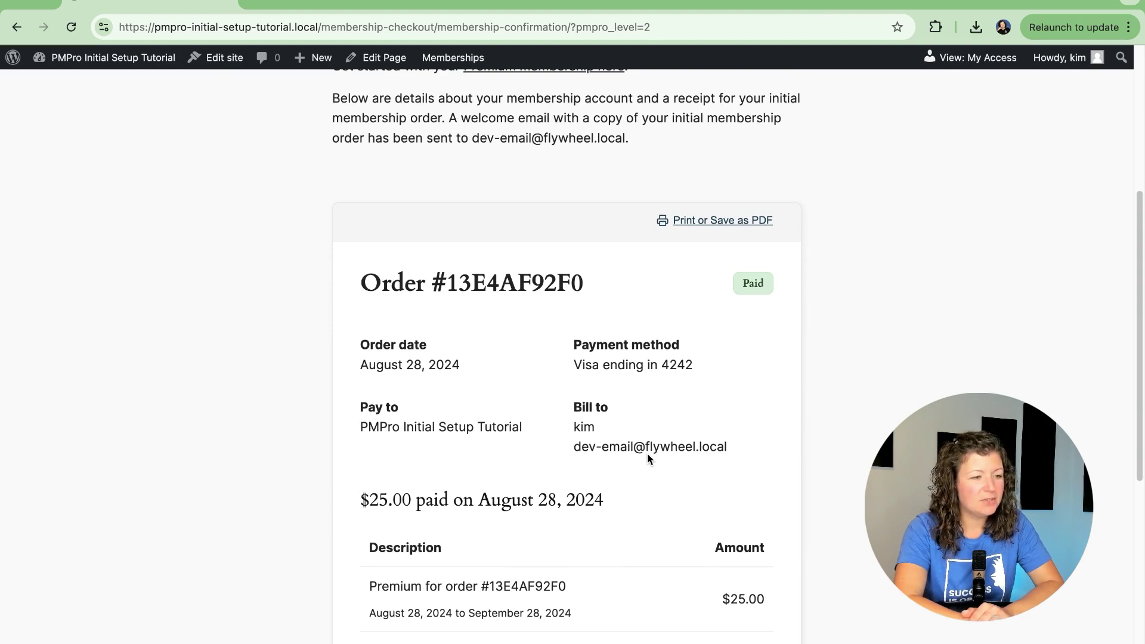
{"action": "scroll", "coordinate": [646, 454], "scroll_direction": "down", "scroll_amount": 1}
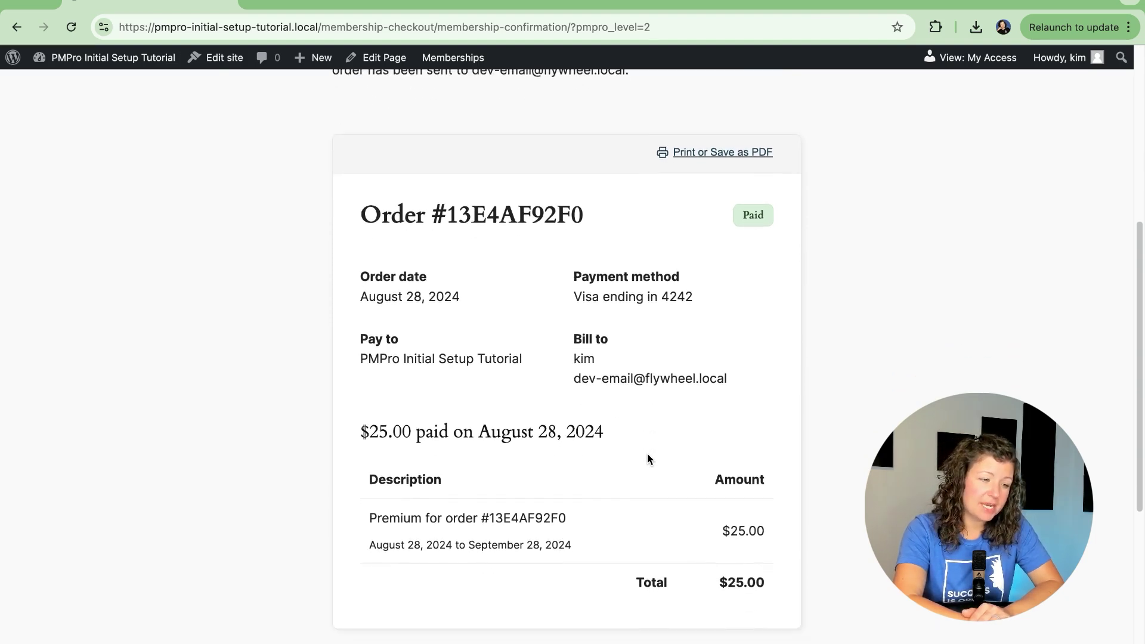
{"action": "scroll", "coordinate": [647, 458], "scroll_direction": "down", "scroll_amount": 2}
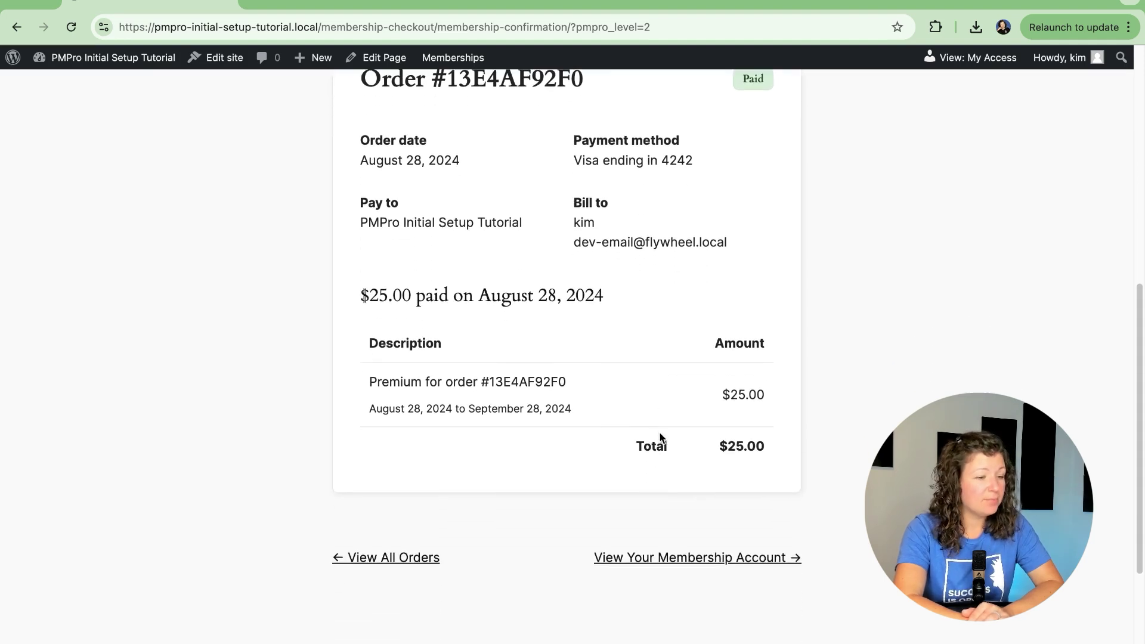
Step: View the Membership Account page with the Premium $25.00/month subscription
{"action": "left_click", "coordinate": [679, 564]}
{"action": "scroll", "coordinate": [646, 416], "scroll_direction": "down", "scroll_amount": 2}
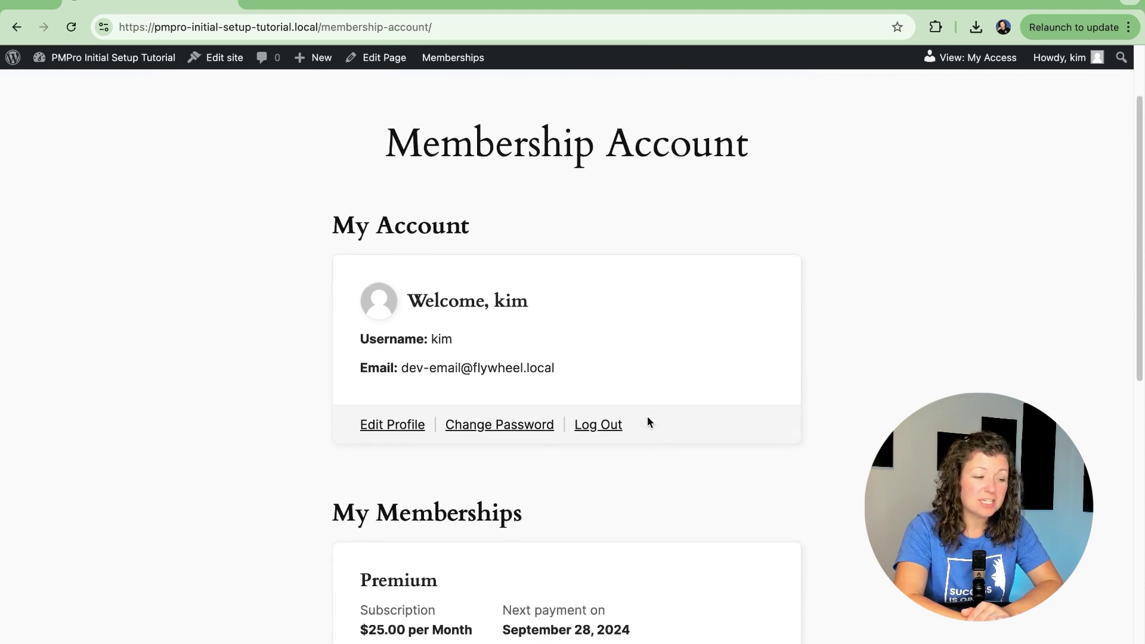
{"action": "scroll", "coordinate": [647, 416], "scroll_direction": "down", "scroll_amount": 2}
{"action": "scroll", "coordinate": [646, 416], "scroll_direction": "down", "scroll_amount": 1}
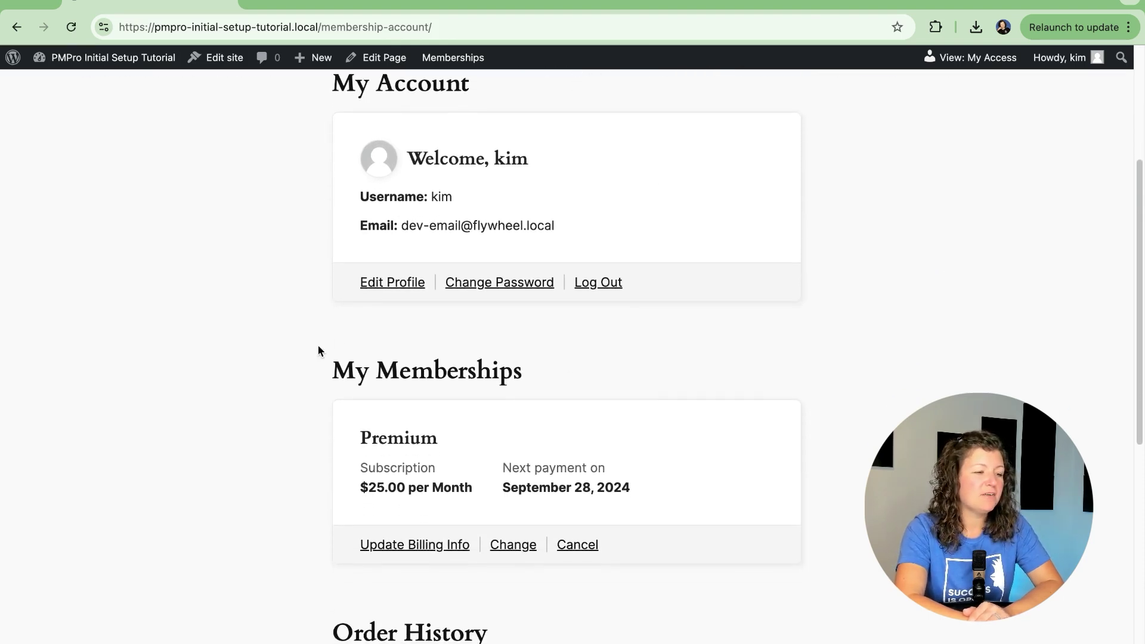